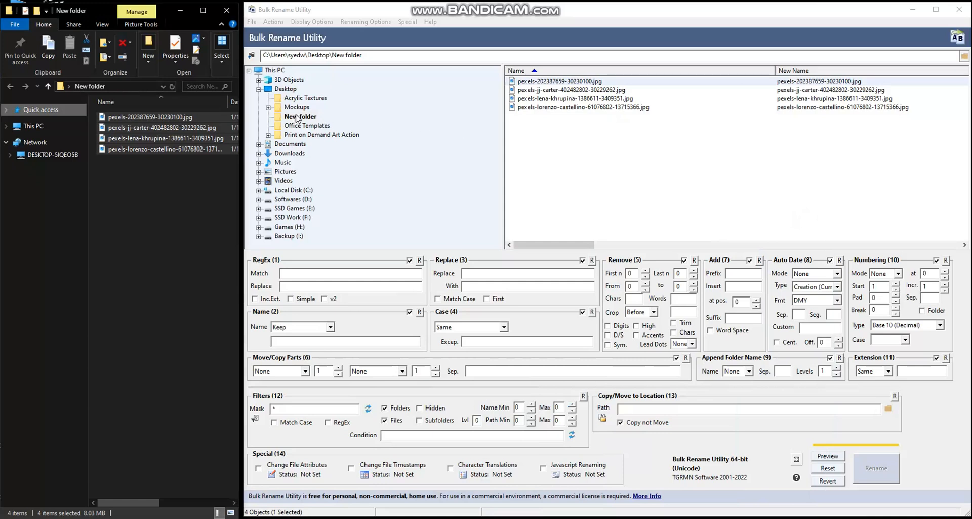
# Set the Replace rule to swap "pexels" for "box" and preview it on the first image file
pyautogui.click(612, 144)
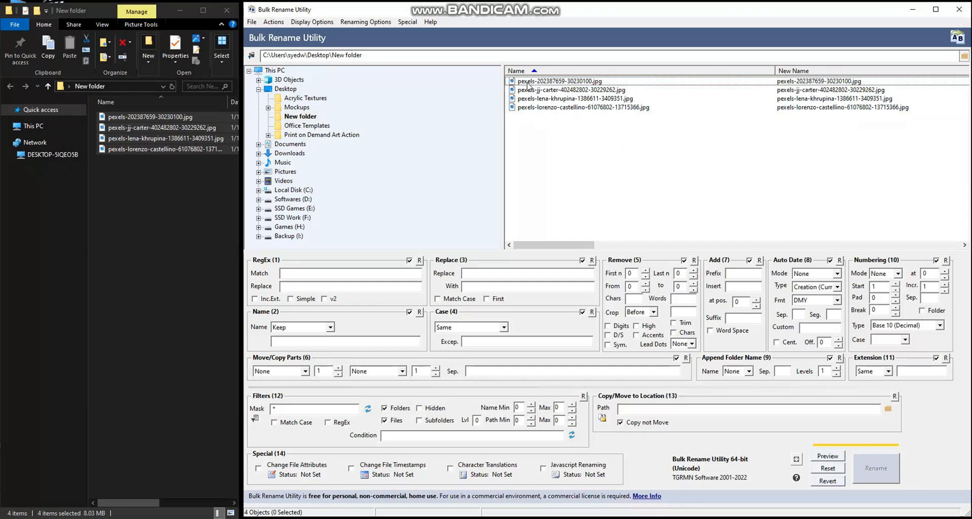
pyautogui.click(499, 272)
pyautogui.write('pexel')
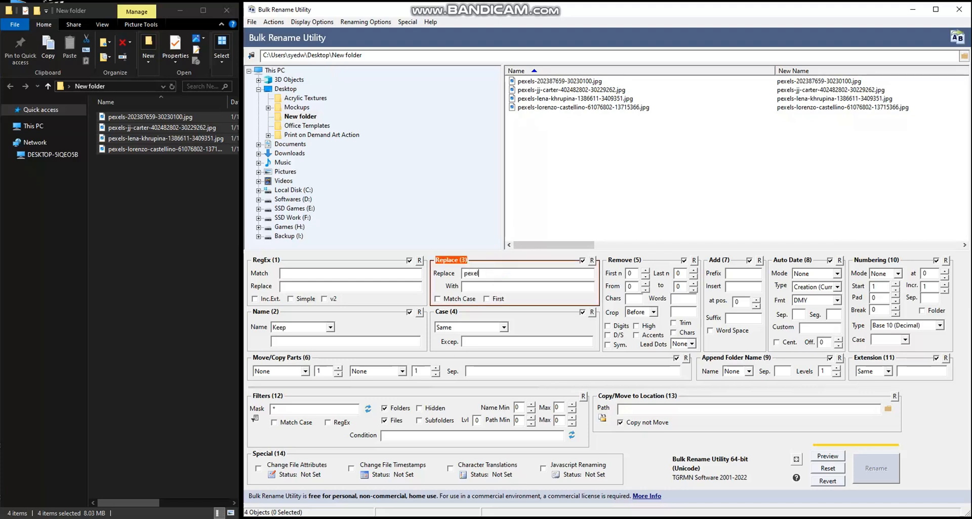
pyautogui.write('box')
pyautogui.click(562, 81)
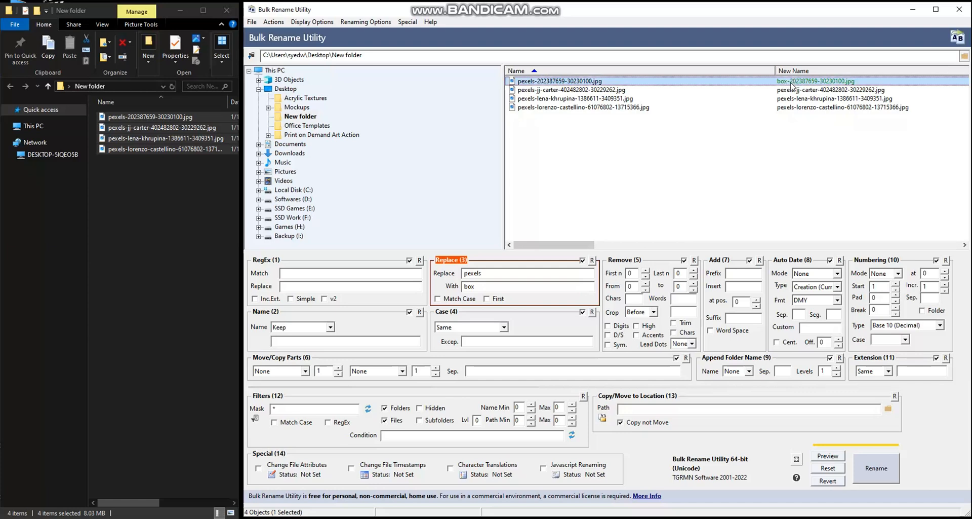
# Select all four image files and rename them using the Replace rule
pyautogui.click(472, 286)
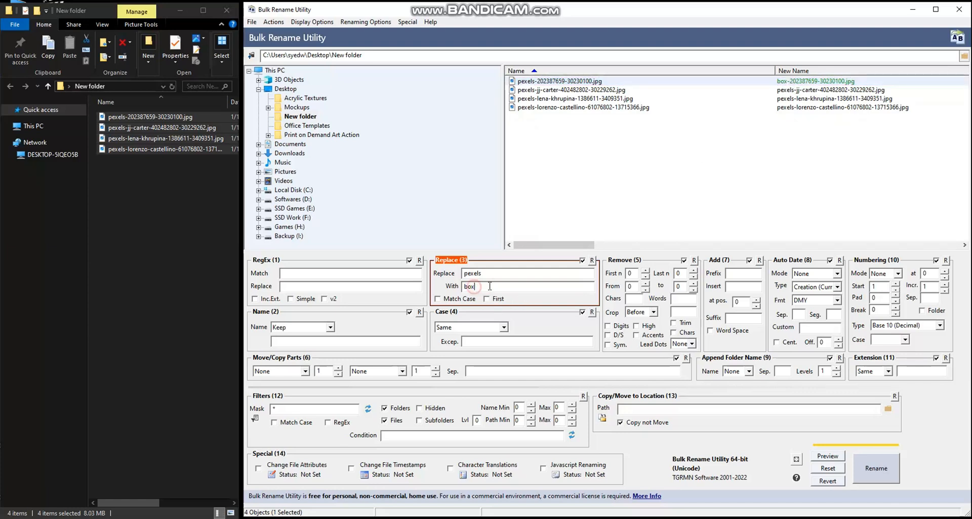
pyautogui.doubleClick(471, 287)
pyautogui.click(638, 139)
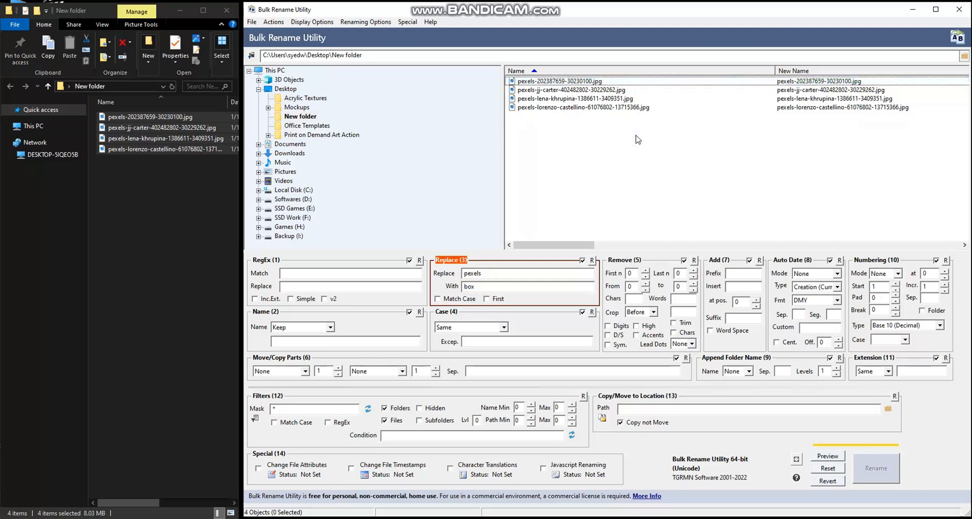
pyautogui.hotkey('ctrl', 'a')
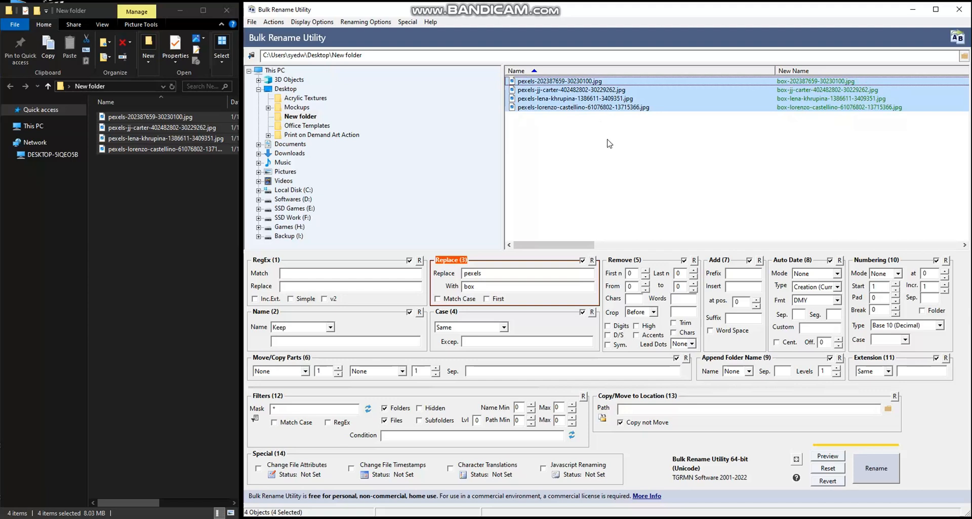
pyautogui.hotkey('ctrl', 'r')
pyautogui.click(608, 161)
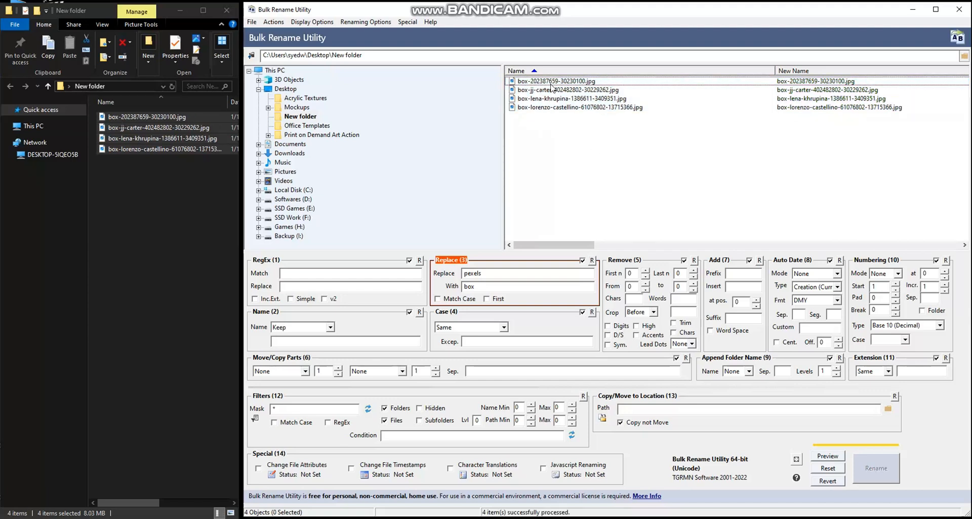
# Select all four files and look up the Rename command with its shortcut
pyautogui.click(275, 22)
pyautogui.click(536, 133)
pyautogui.moveTo(580, 139); pyautogui.dragTo(540, 79)
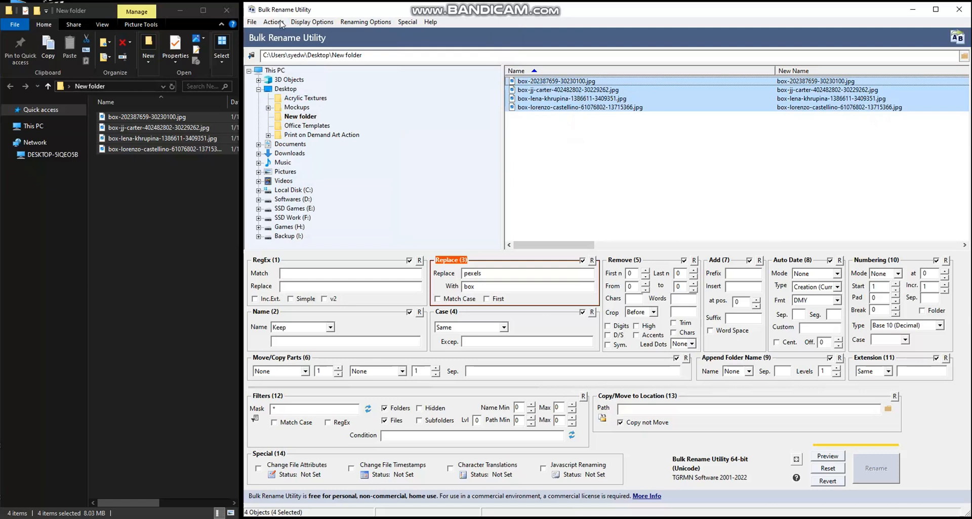
pyautogui.click(280, 23)
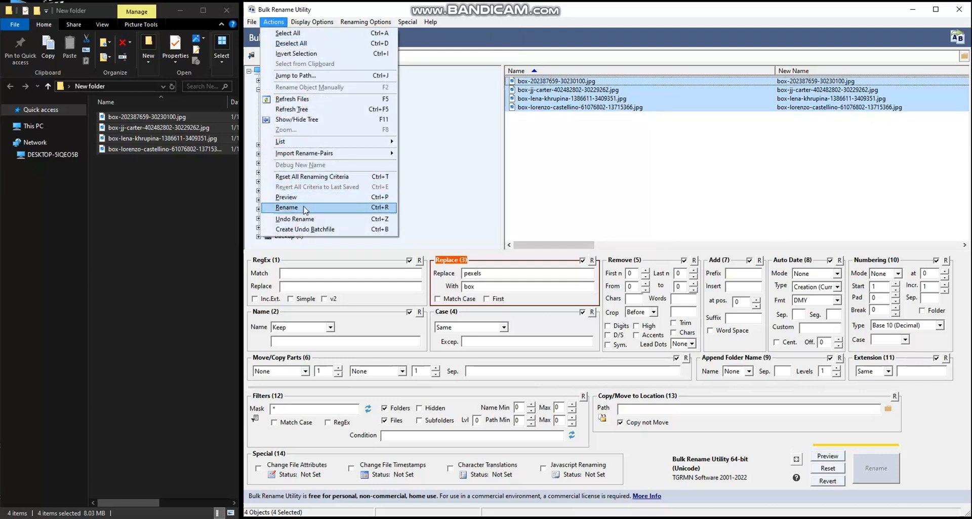
pyautogui.click(378, 208)
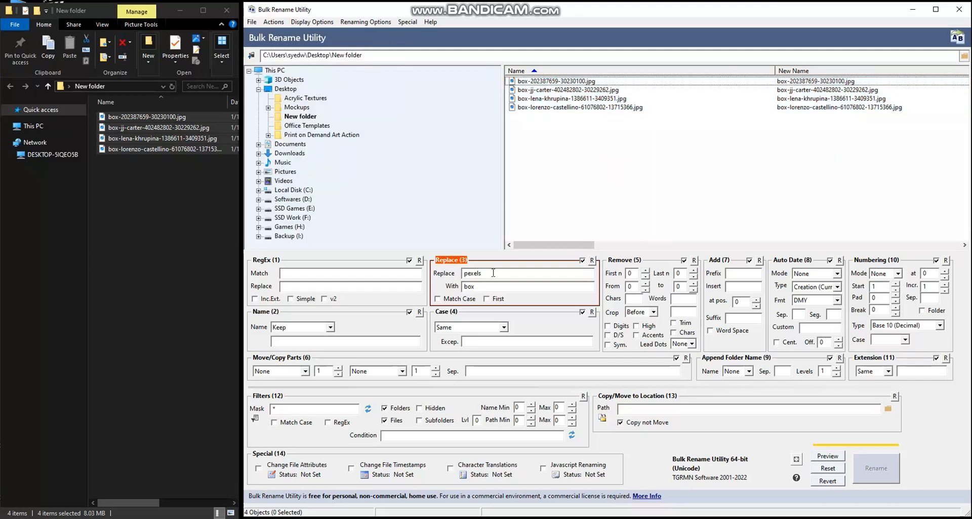
# Clear both the search text and the replacement text of the Replace rule
pyautogui.moveTo(493, 272); pyautogui.dragTo(463, 286)
pyautogui.press('BackSpace')
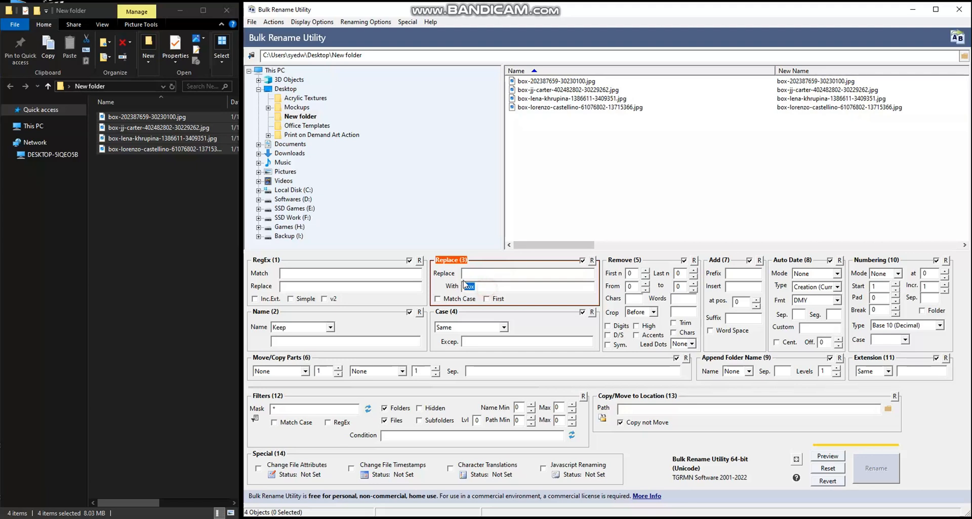
pyautogui.press('BackSpace')
pyautogui.click(557, 208)
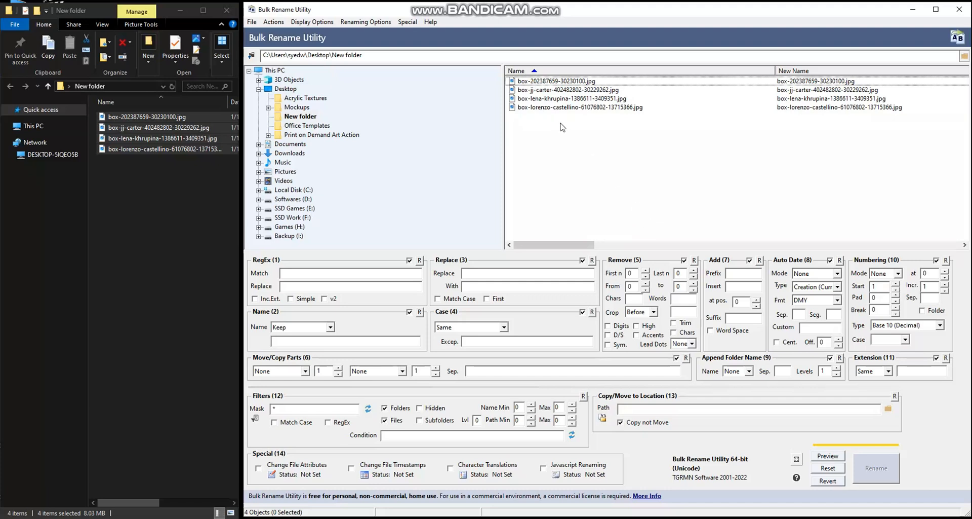
# Set the Remove rule to strip the first 3 characters and preview it on box-202387659-30230100.jpg
pyautogui.click(635, 271)
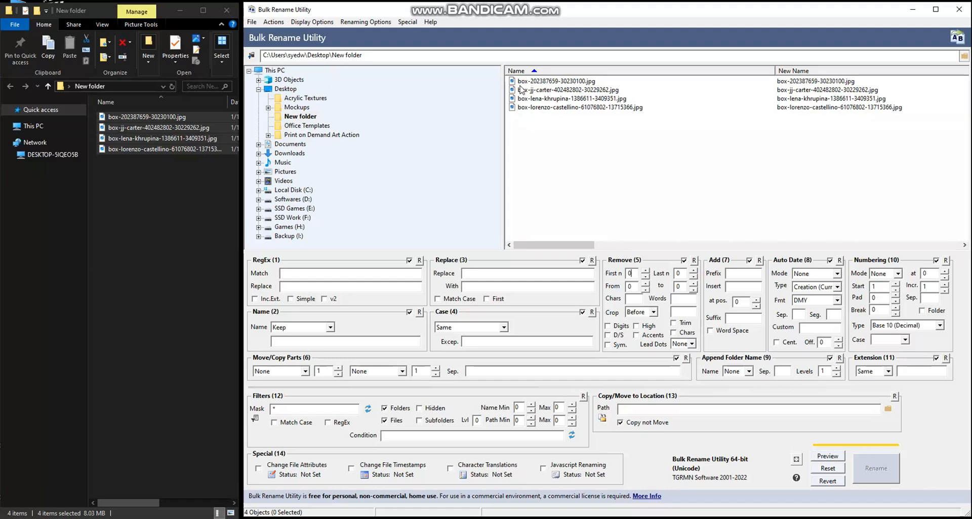
pyautogui.click(645, 270)
pyautogui.click(645, 270)
pyautogui.click(645, 271)
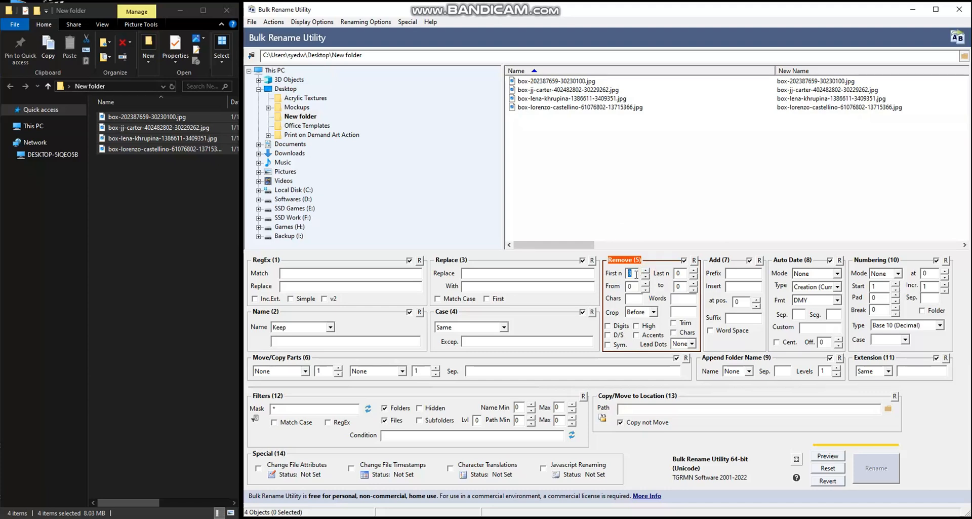
pyautogui.click(585, 170)
pyautogui.click(530, 82)
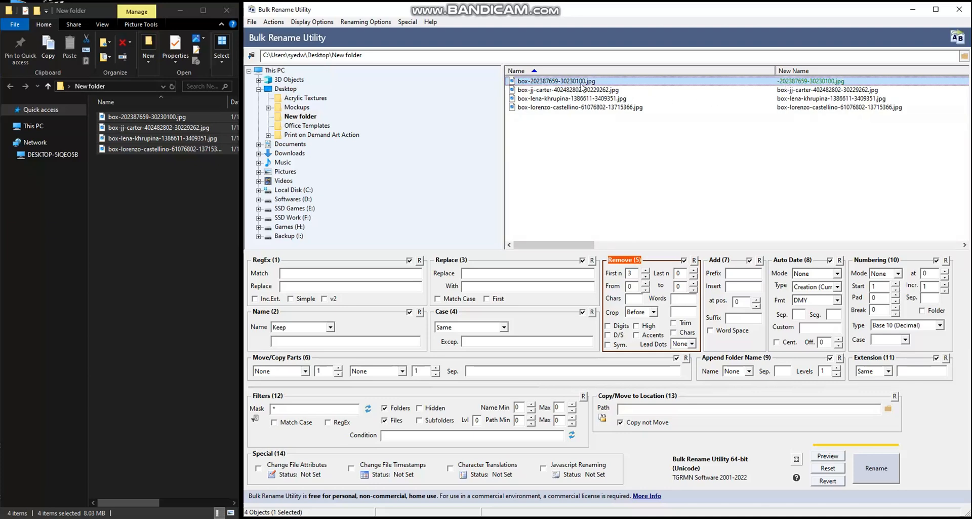
# Set the Remove rule to also strip the last 8 characters of the selected file's name
pyautogui.click(693, 271)
pyautogui.click(694, 271)
pyautogui.click(694, 270)
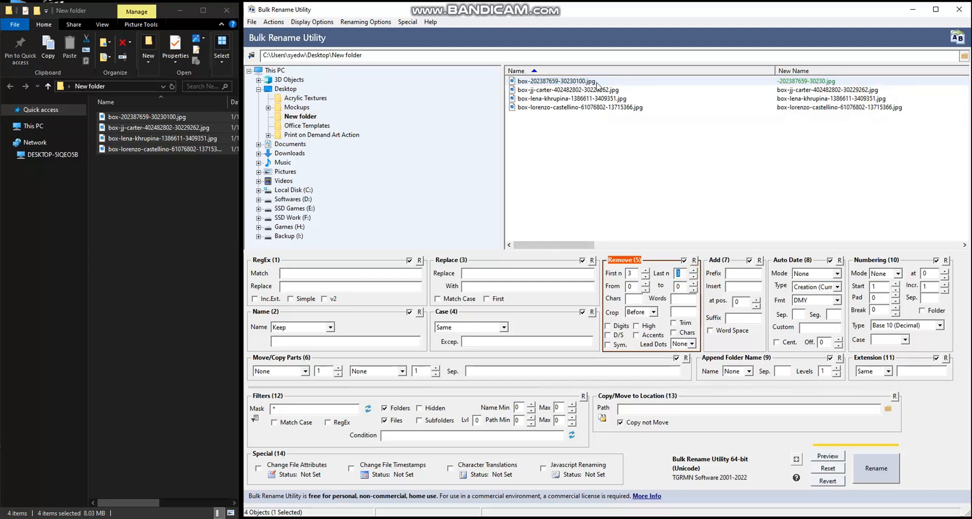
pyautogui.click(693, 272)
pyautogui.click(693, 271)
pyautogui.click(694, 271)
pyautogui.click(693, 272)
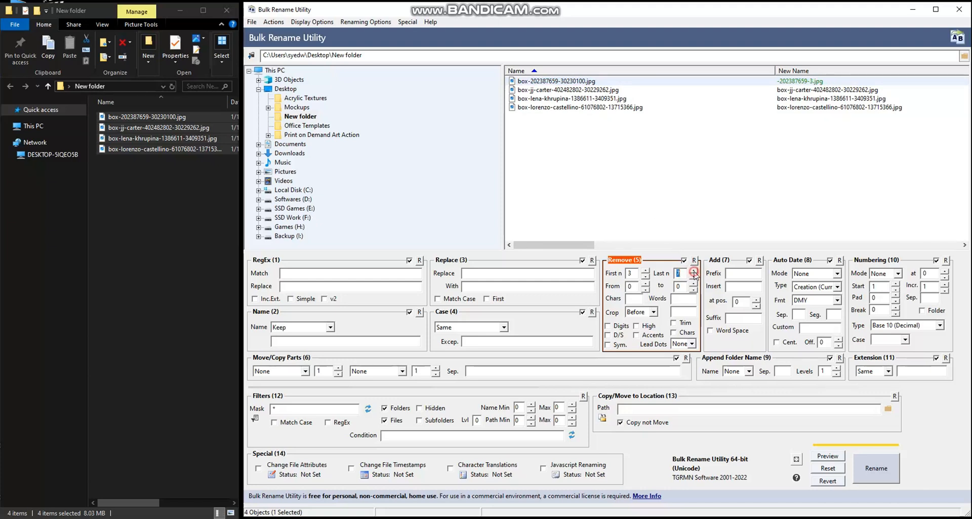
pyautogui.click(693, 272)
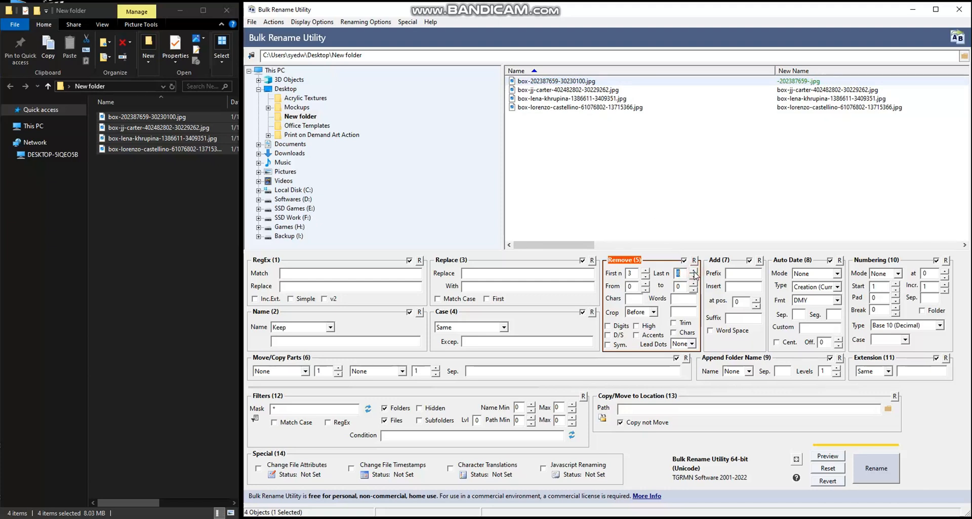
# Rename only the first file using the Remove rule
pyautogui.click(799, 84)
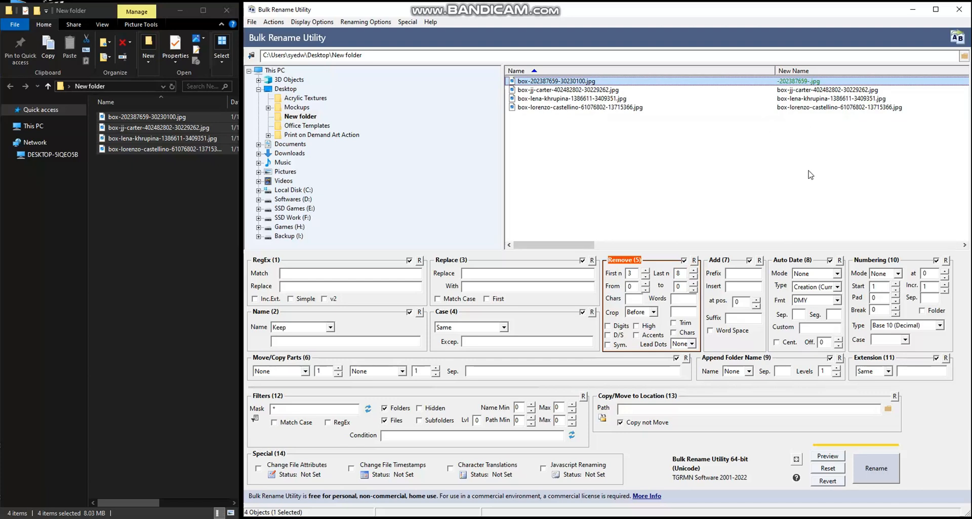
pyautogui.hotkey('ctrl', 'r')
pyautogui.click(695, 173)
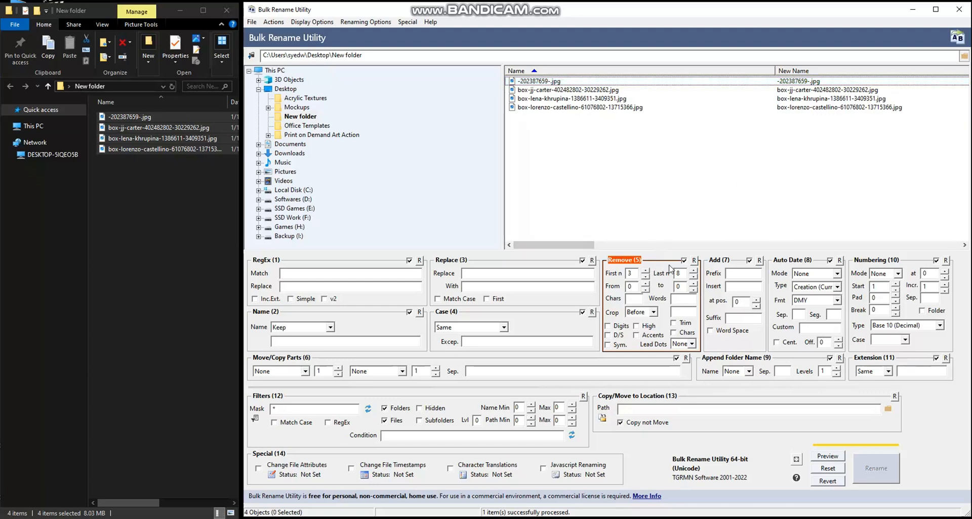
# Clear the first and last character counts of the Remove rule
pyautogui.doubleClick(631, 273)
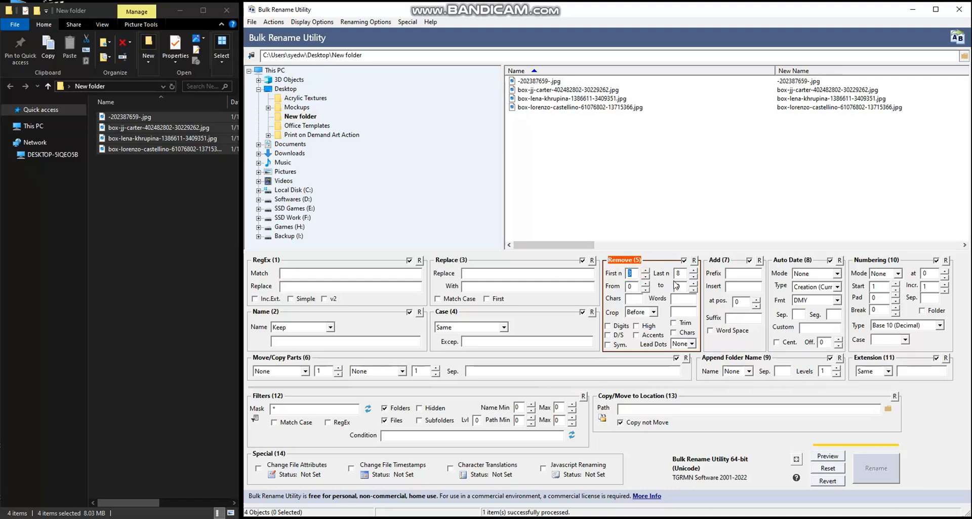
pyautogui.press('BackSpace')
pyautogui.moveTo(685, 274); pyautogui.dragTo(668, 275)
pyautogui.press('BackSpace')
# Try adding the prefix "box" to -202387659-.jpg, check the new name, and clear the prefix
pyautogui.click(740, 275)
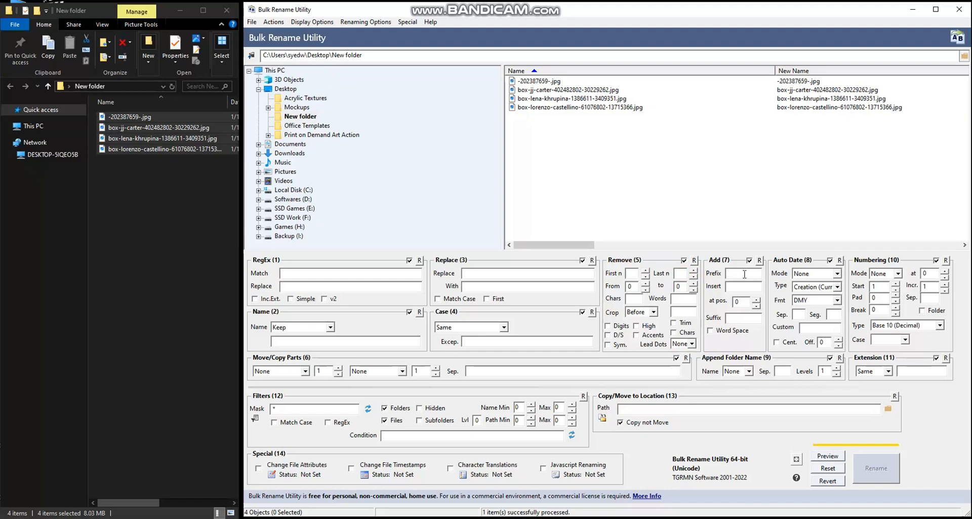
pyautogui.click(535, 82)
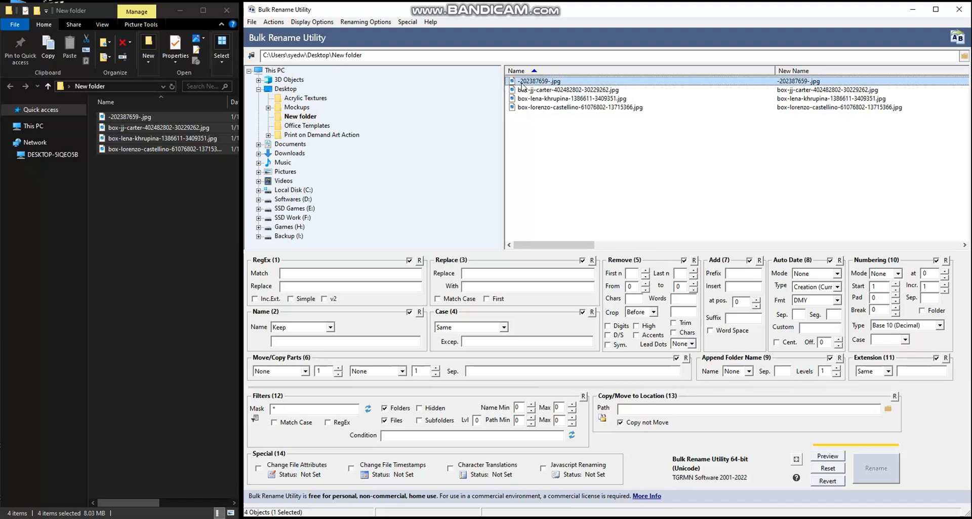
pyautogui.click(731, 273)
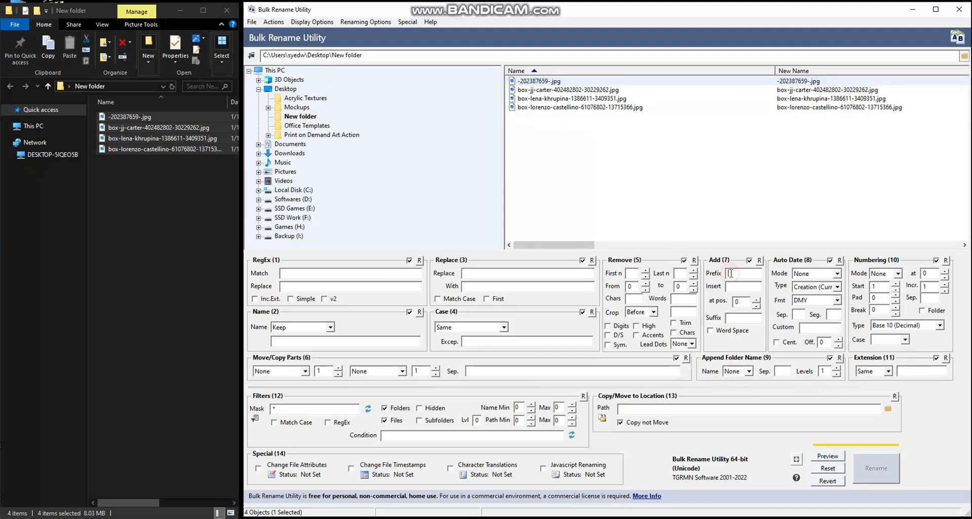
pyautogui.write('box')
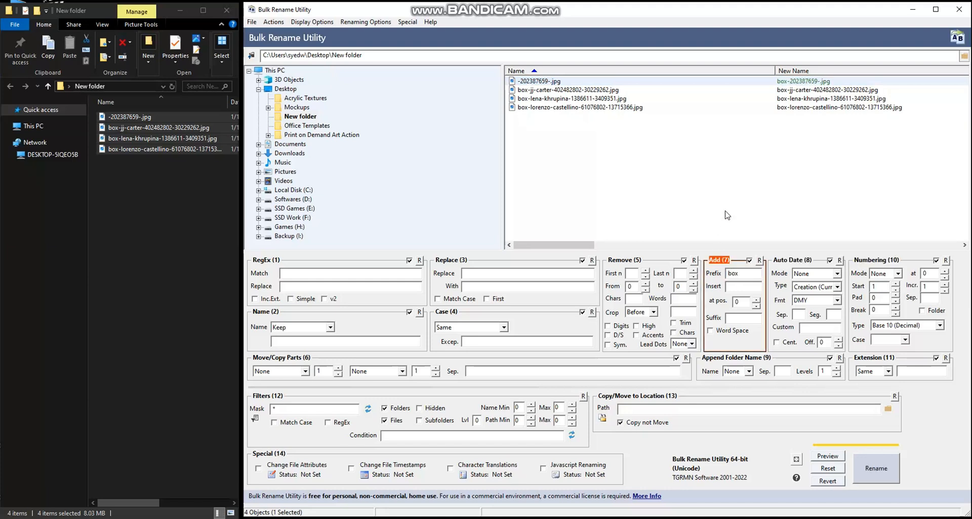
pyautogui.click(715, 192)
pyautogui.click(555, 81)
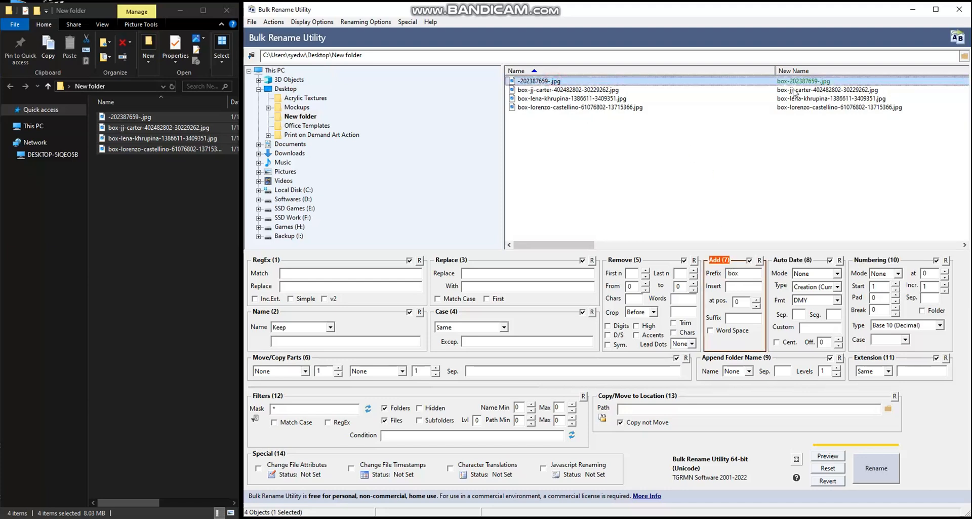
pyautogui.doubleClick(742, 273)
pyautogui.press('BackSpace')
# Try adding the suffix "box" to -202387659-.jpg and clear the suffix
pyautogui.click(741, 319)
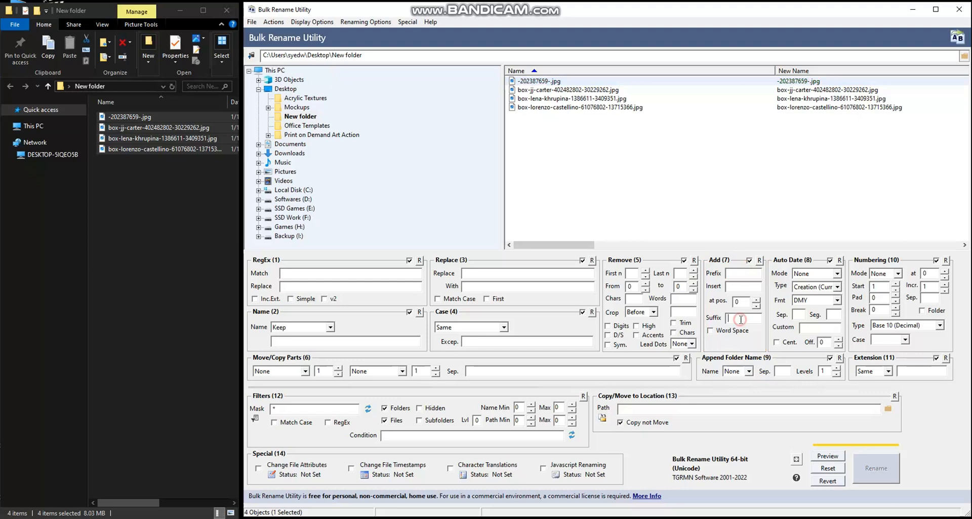
pyautogui.write('bo')
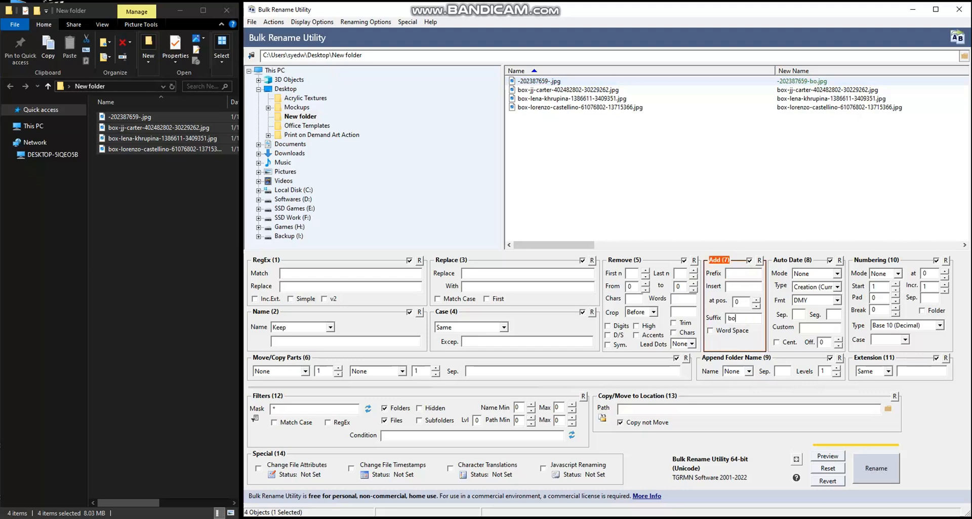
pyautogui.write('x')
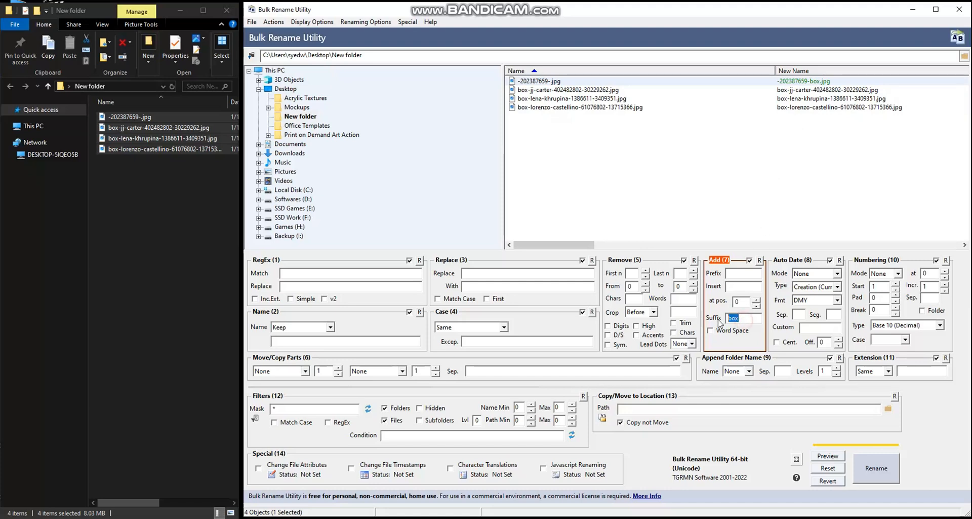
pyautogui.click(735, 271)
pyautogui.click(730, 273)
pyautogui.moveTo(743, 318); pyautogui.dragTo(726, 318)
pyautogui.press('BackSpace')
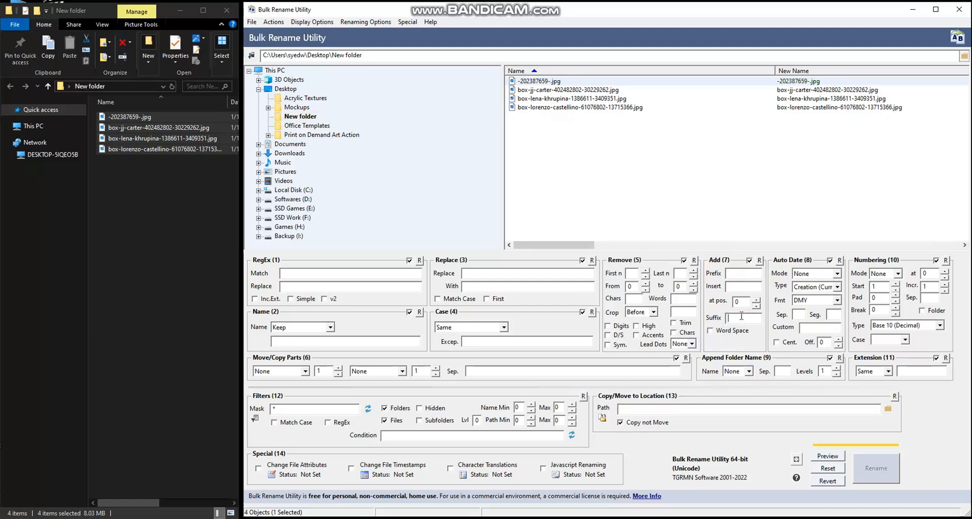
# Try the Auto Date modes Prefix and Suffix on the selected file and set the mode back to None
pyautogui.click(819, 273)
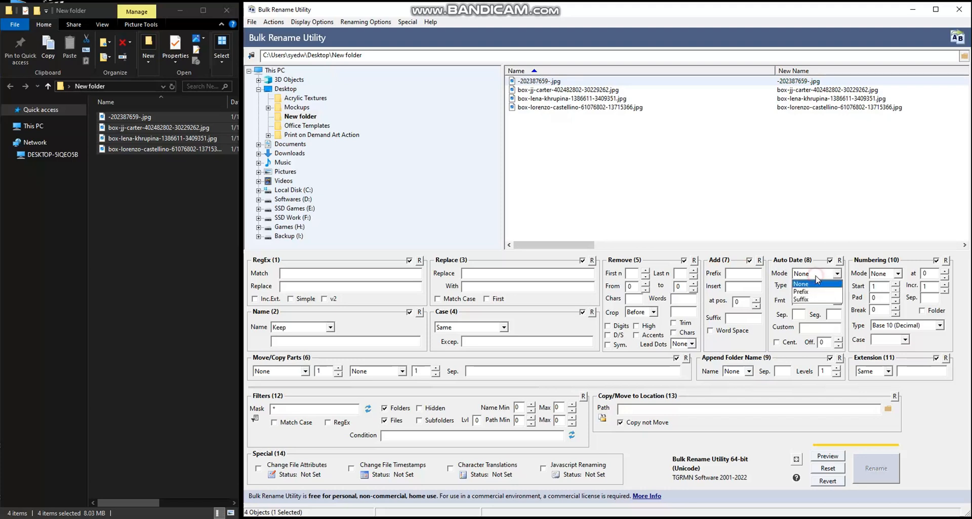
pyautogui.click(815, 292)
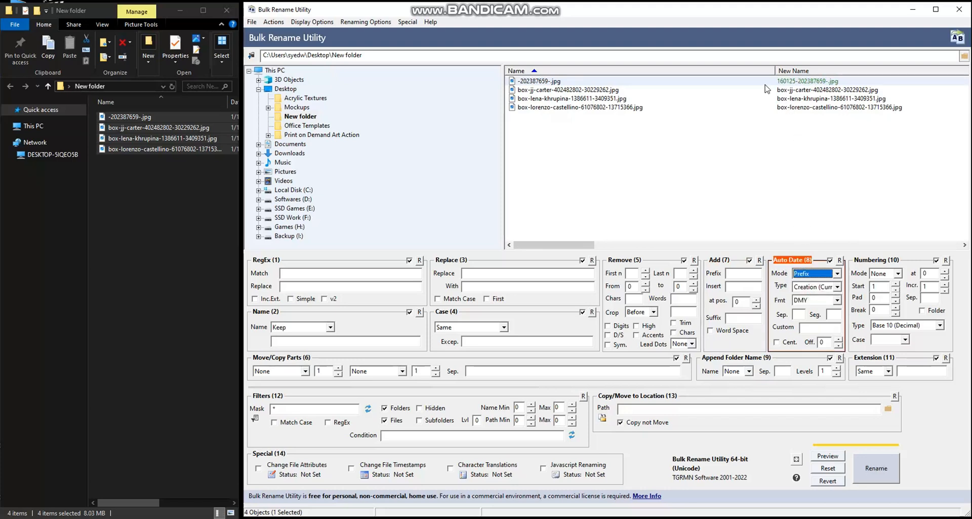
pyautogui.click(833, 273)
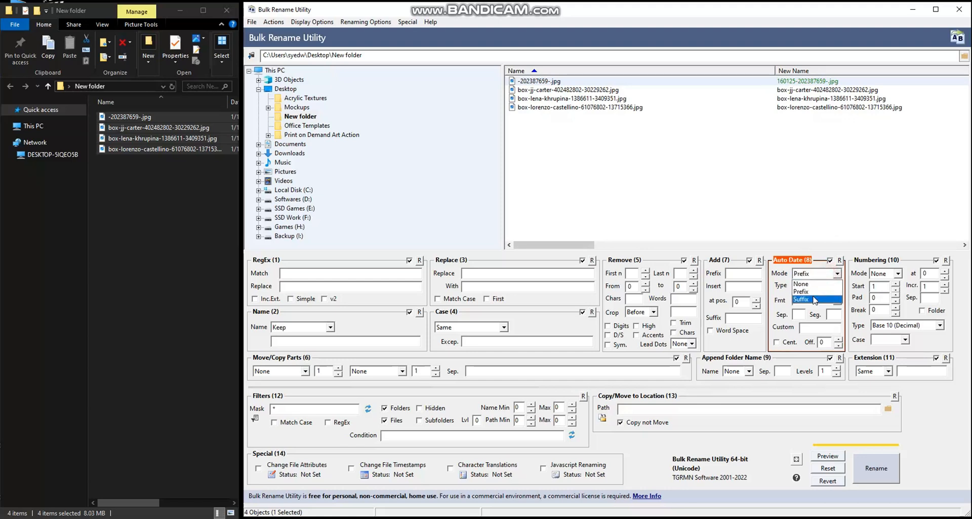
pyautogui.click(812, 298)
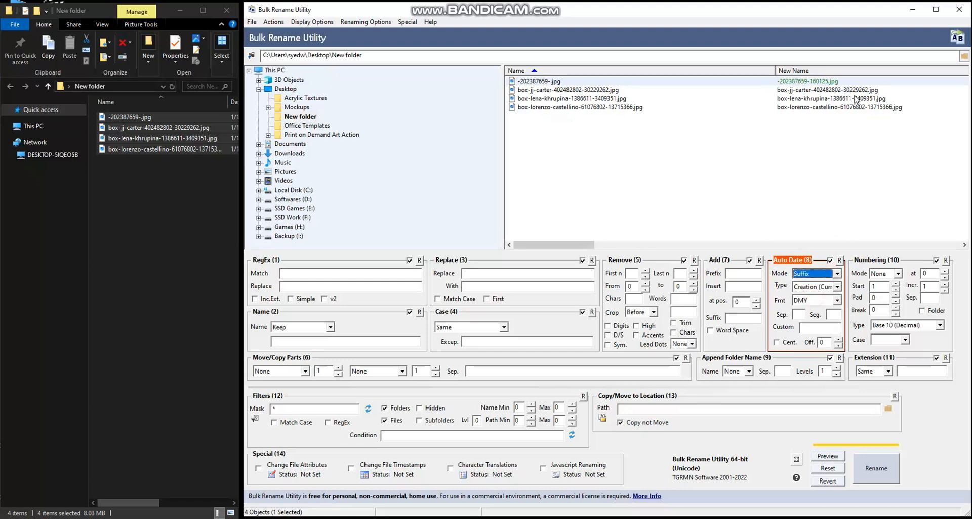
pyautogui.click(816, 274)
pyautogui.click(815, 282)
# Look through the Auto Date type and format options, keeping Creation (Curr.) and DMY
pyautogui.click(823, 286)
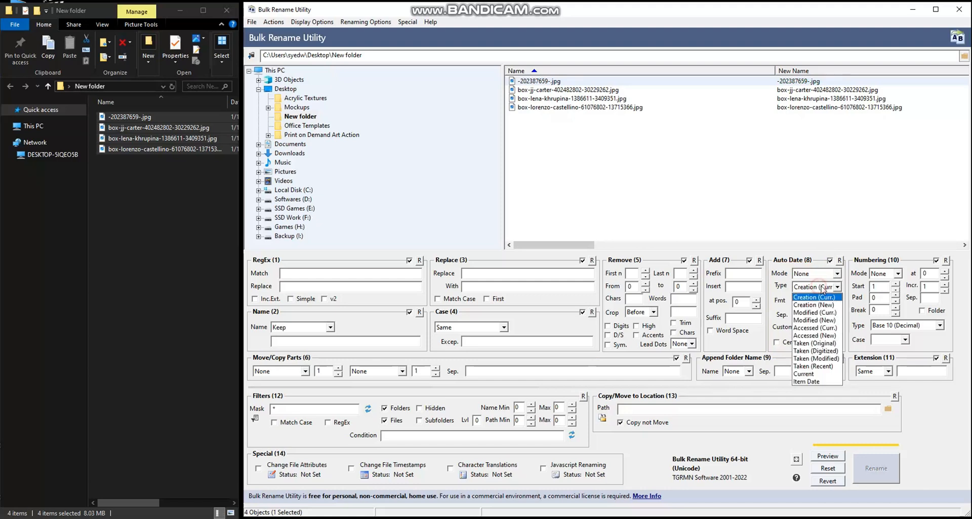
pyautogui.click(824, 289)
pyautogui.click(816, 300)
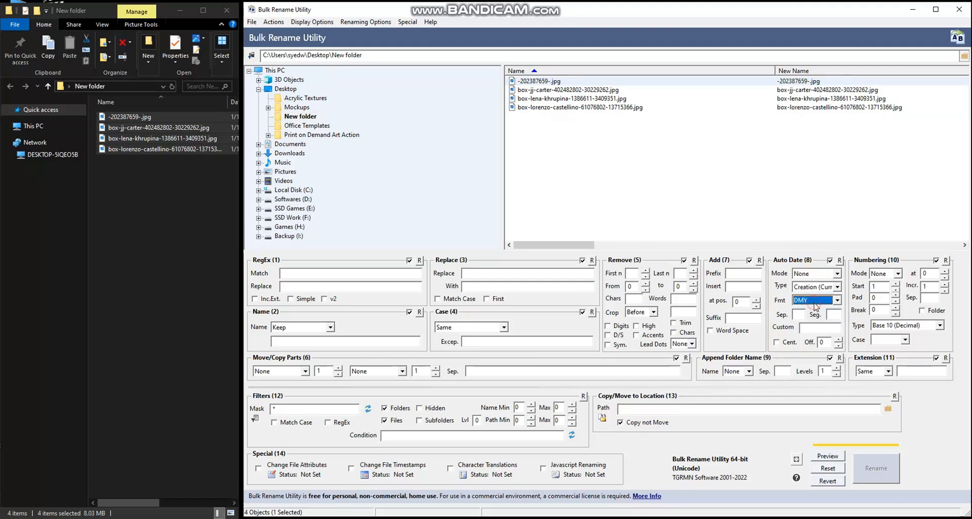
pyautogui.click(814, 304)
pyautogui.click(813, 301)
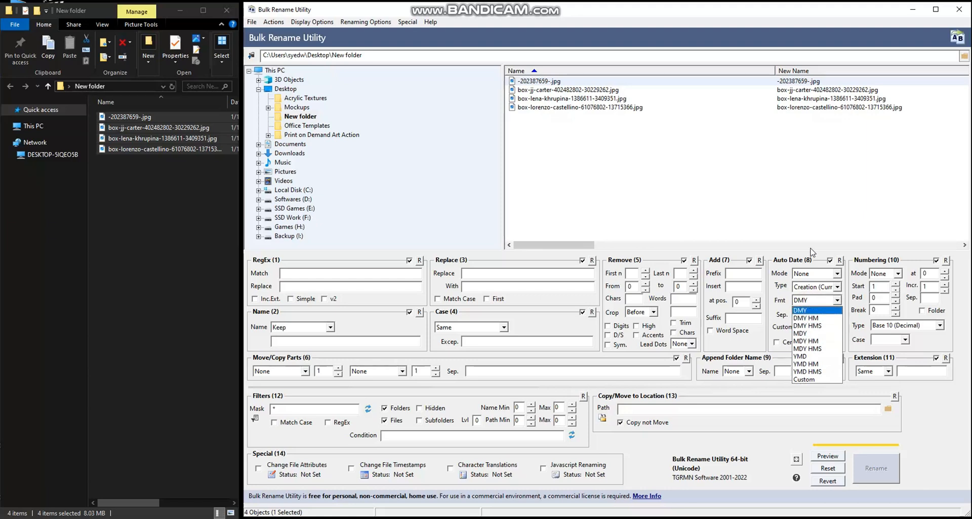
pyautogui.click(806, 310)
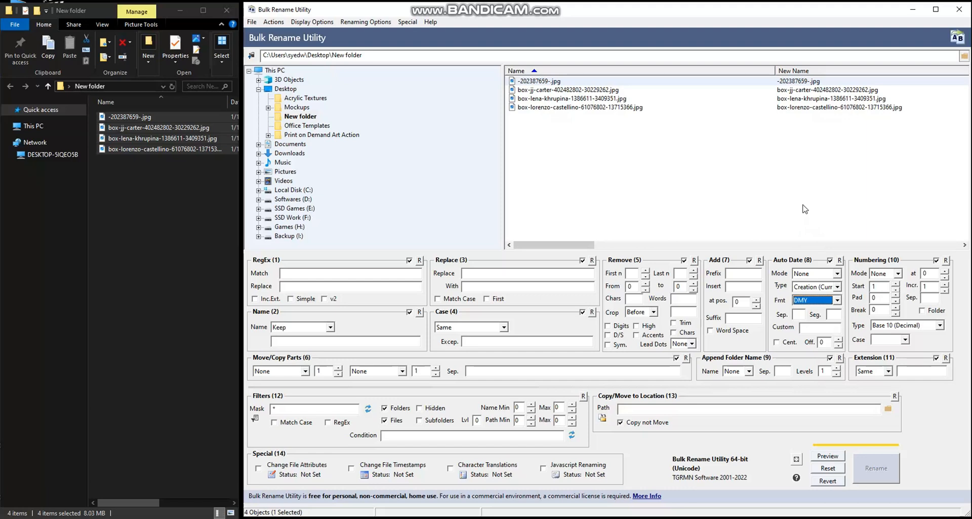
pyautogui.click(749, 318)
pyautogui.click(816, 328)
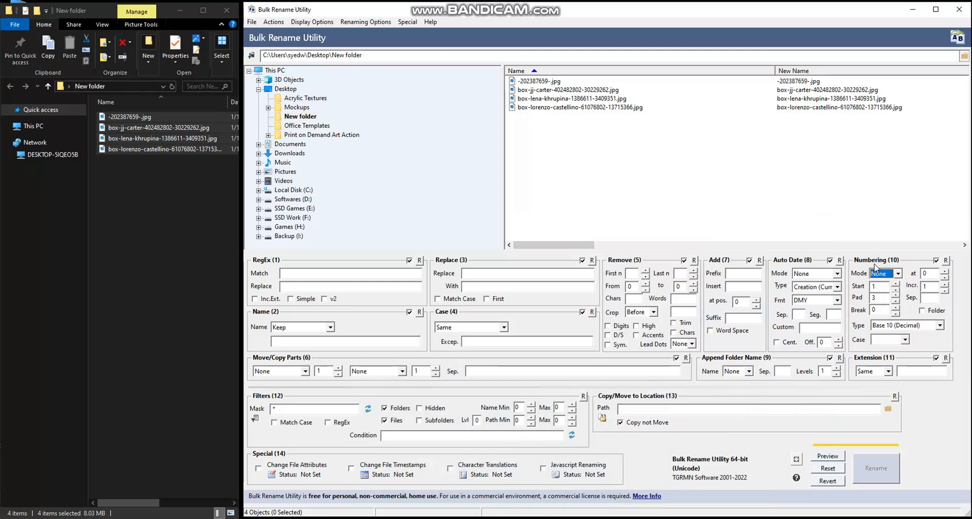
# Set Numbering to Prefix mode with start 1 and pad 0, and select all four files to preview it
pyautogui.doubleClick(883, 287)
pyautogui.doubleClick(881, 299)
pyautogui.write('0')
pyautogui.click(890, 274)
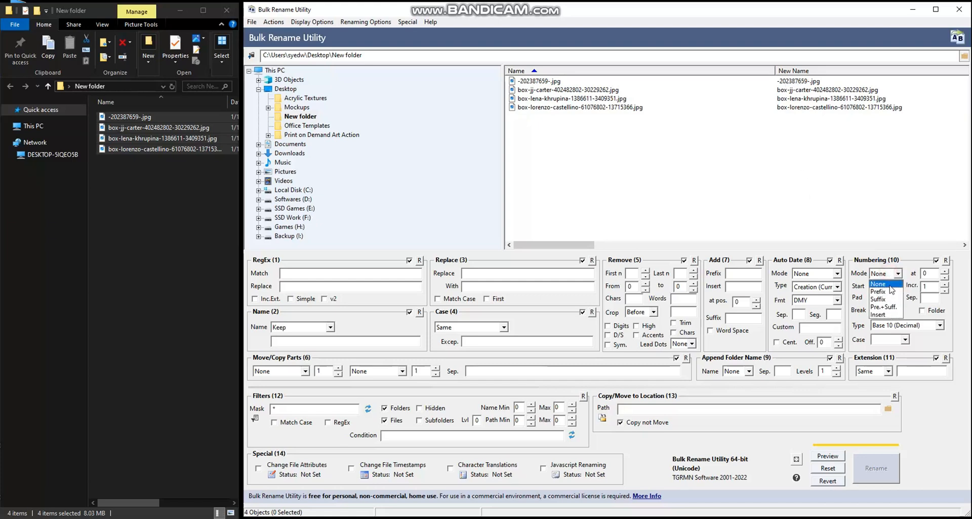
pyautogui.click(881, 291)
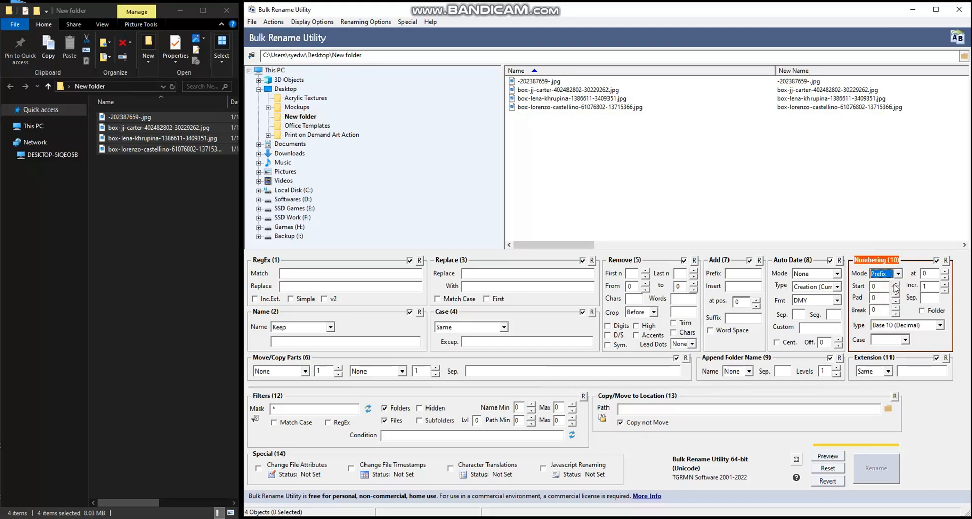
pyautogui.doubleClick(875, 287)
pyautogui.click(799, 174)
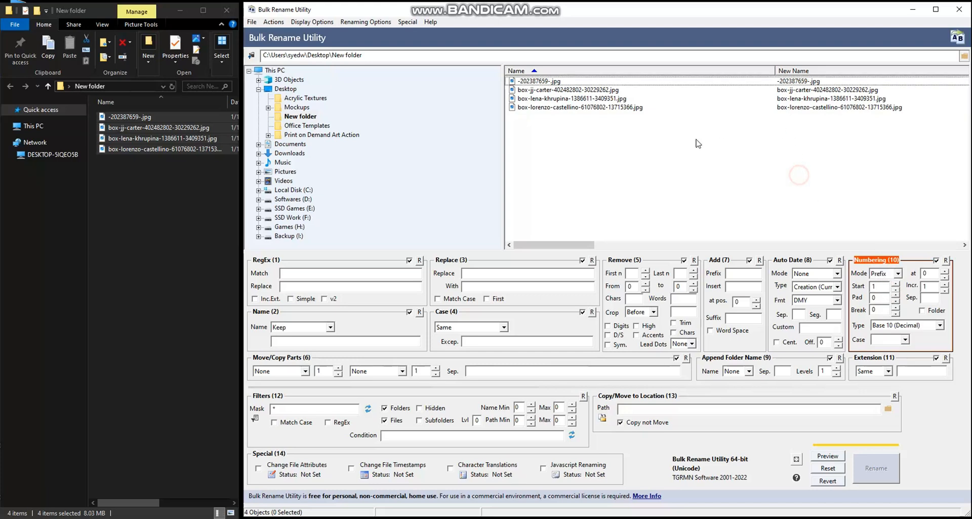
pyautogui.moveTo(603, 155); pyautogui.dragTo(537, 79)
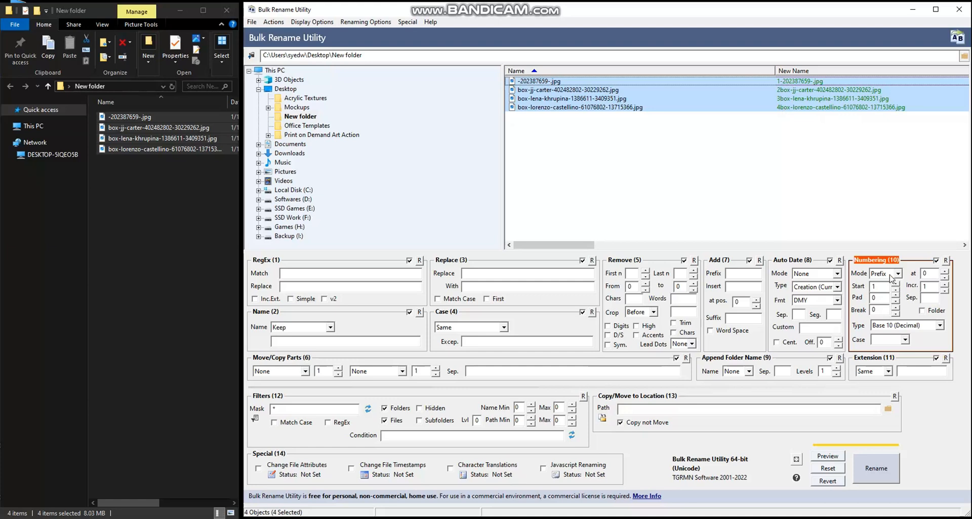
# Try a numbering start value of 5 on the four files and reselect them
pyautogui.doubleClick(882, 286)
pyautogui.write('5')
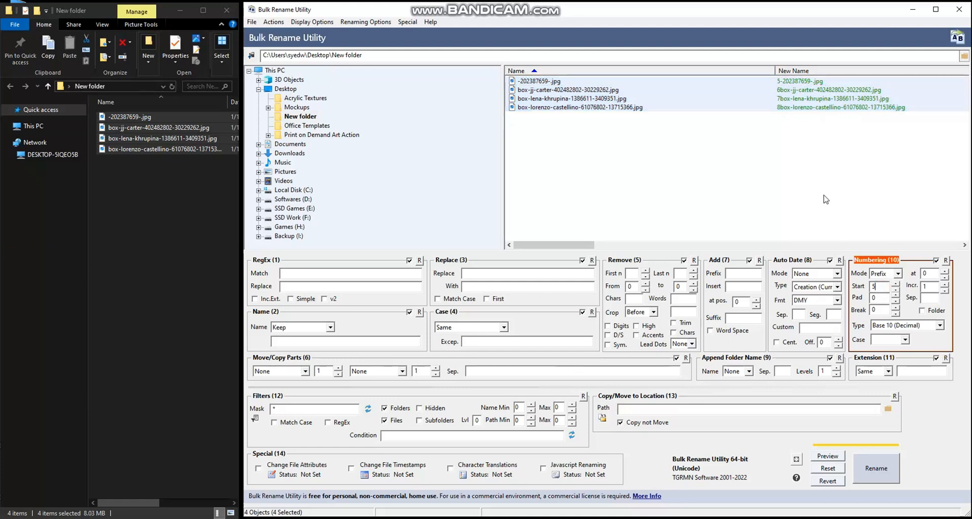
pyautogui.moveTo(811, 169); pyautogui.dragTo(787, 82)
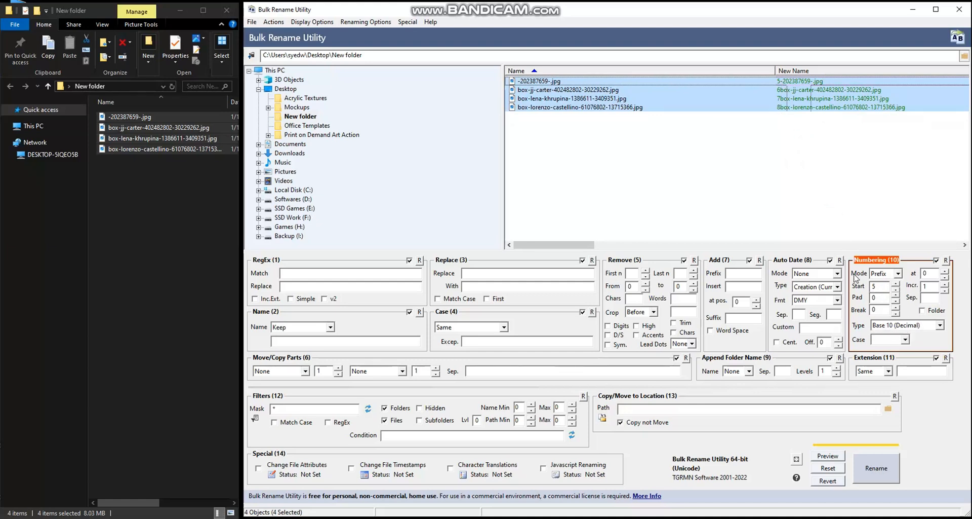
# Set the numbering increment to 2 and the start value to 2, with a space as the separator
pyautogui.click(945, 285)
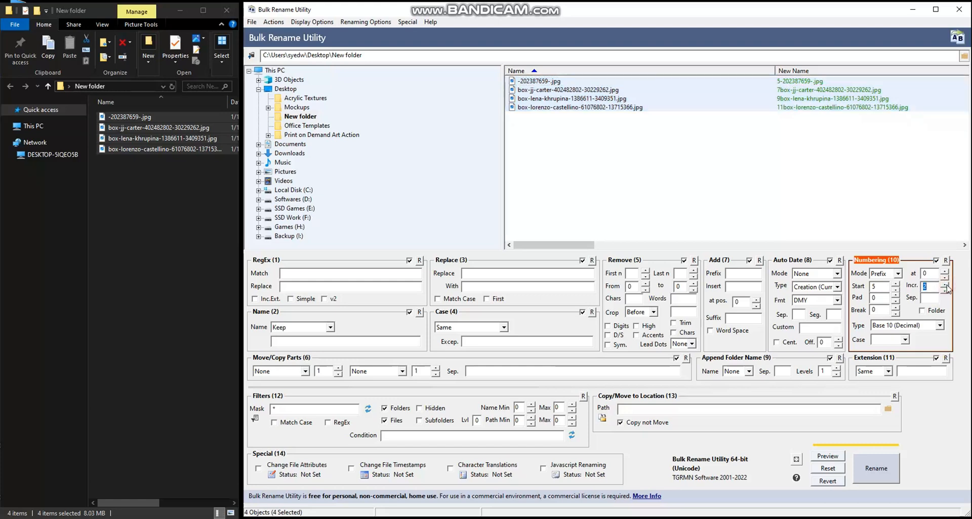
pyautogui.doubleClick(885, 287)
pyautogui.write('2')
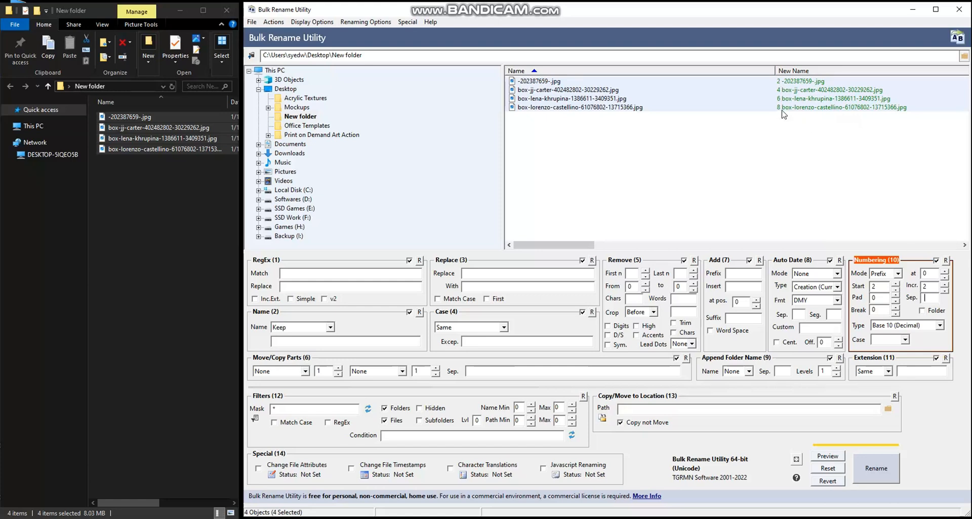
# Select all four files, apply the numbering rename, and switch to the File Explorer window
pyautogui.click(791, 148)
pyautogui.moveTo(850, 161); pyautogui.dragTo(792, 84)
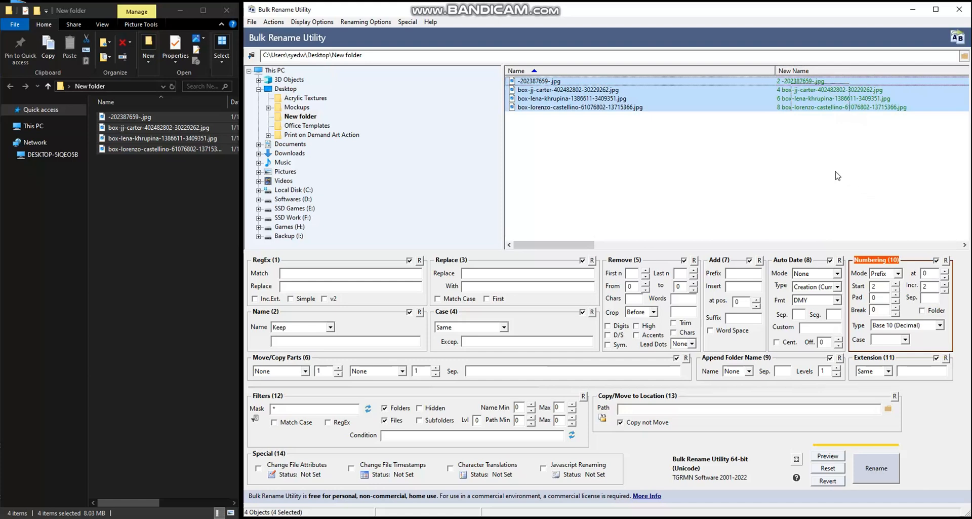
pyautogui.hotkey('ctrl', 'r')
pyautogui.click(734, 166)
pyautogui.click(156, 165)
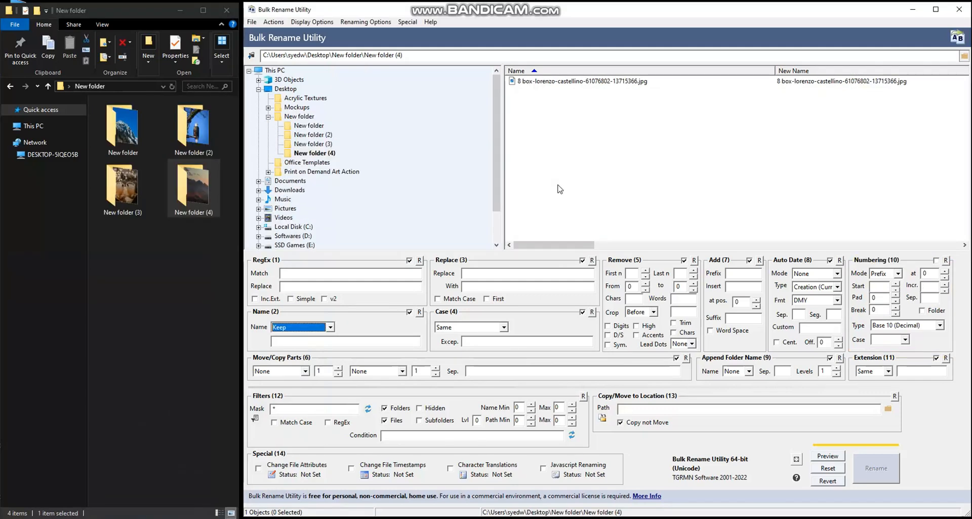
# Open the first New folder subfolder in File Explorer to view its image, and return to the parent folder
pyautogui.click(187, 255)
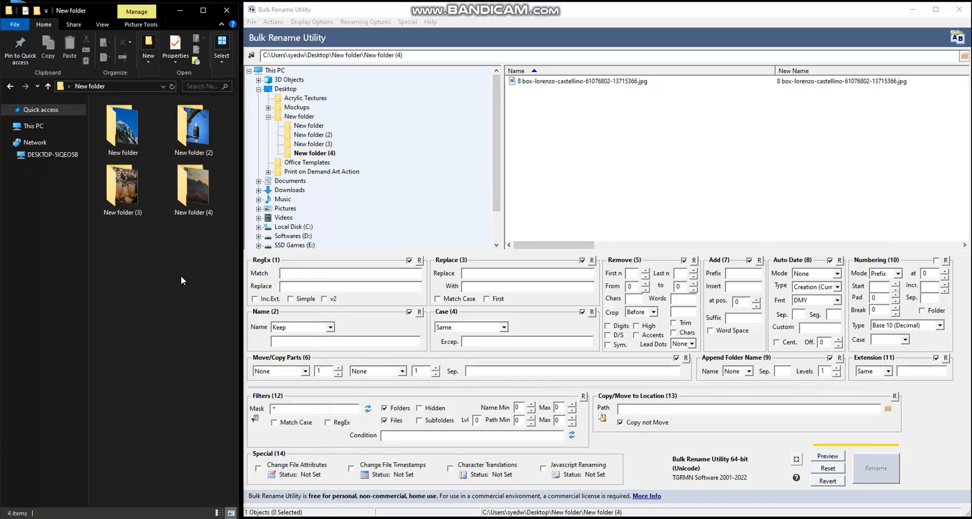
pyautogui.doubleClick(112, 135)
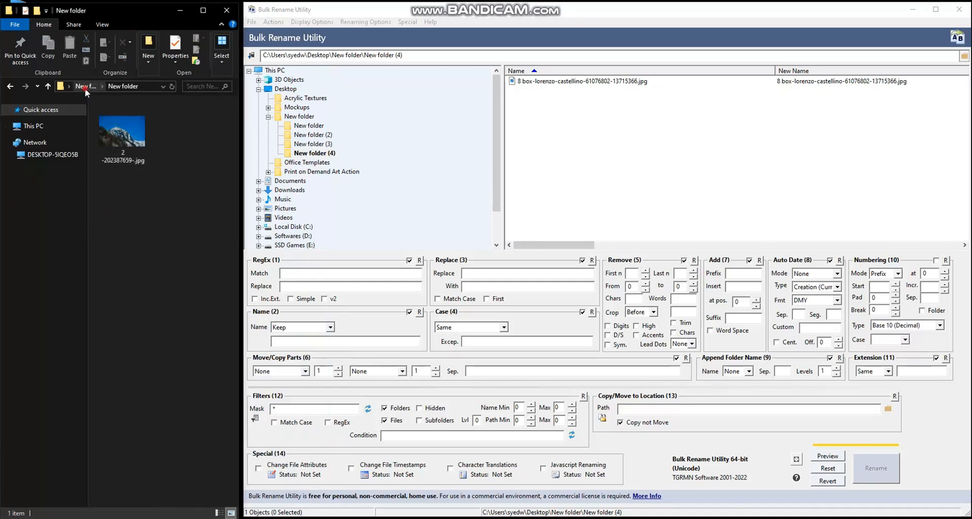
pyautogui.click(84, 86)
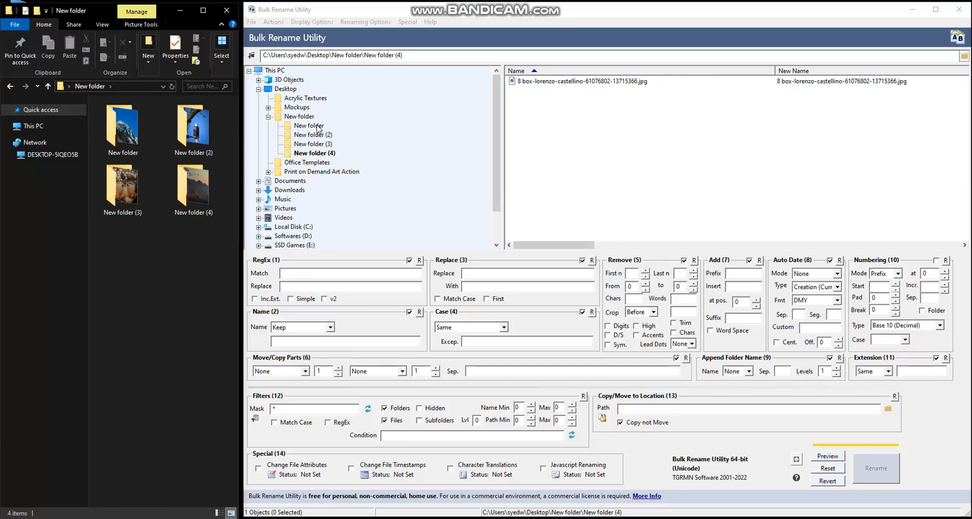
pyautogui.rightClick(148, 231)
pyautogui.click(119, 224)
pyautogui.click(309, 127)
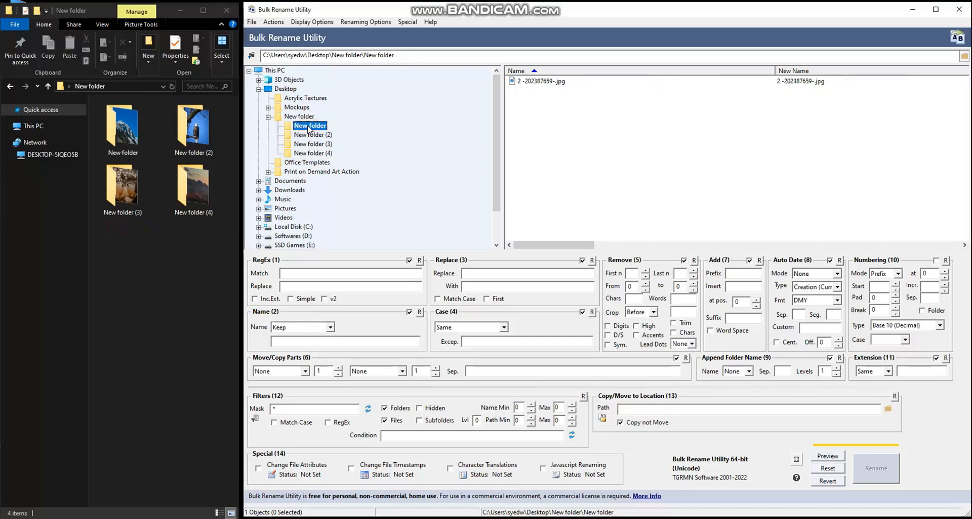
pyautogui.click(539, 82)
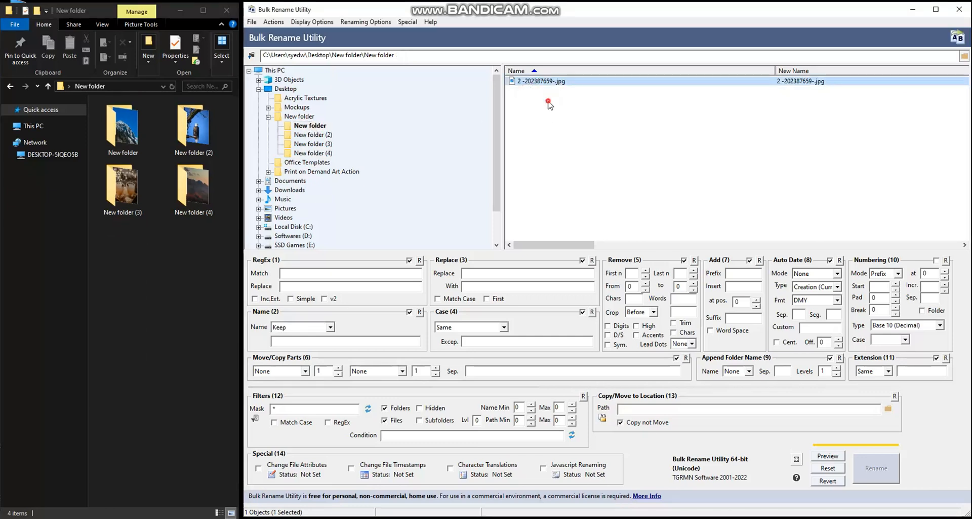
pyautogui.click(549, 104)
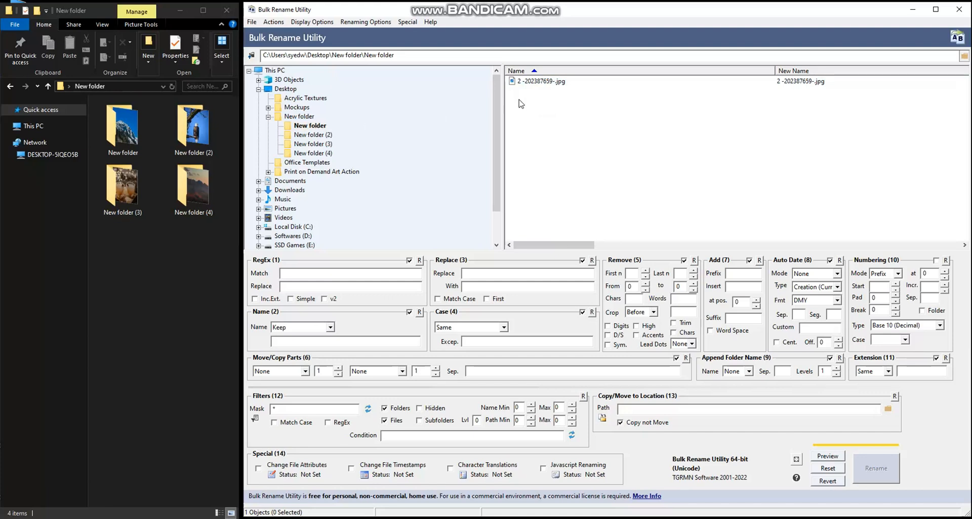
pyautogui.click(538, 81)
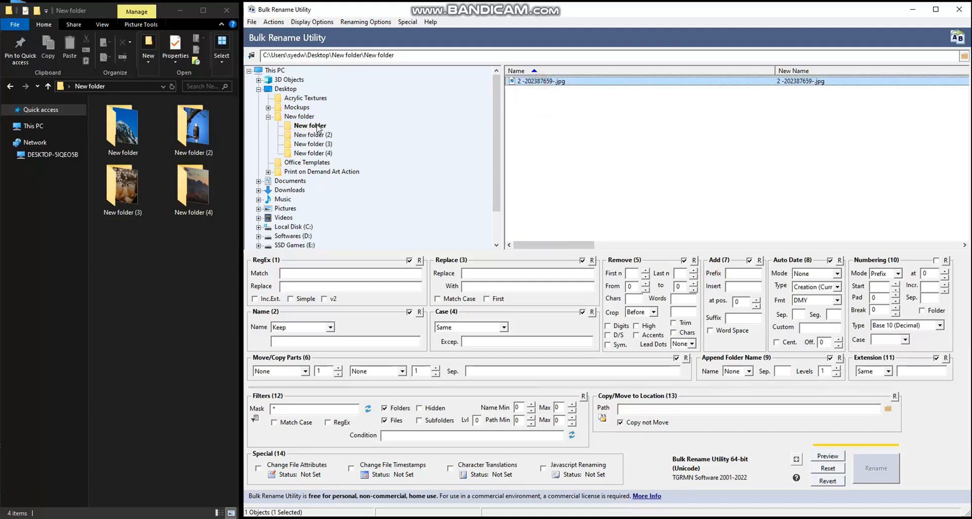
pyautogui.click(308, 126)
pyautogui.click(552, 106)
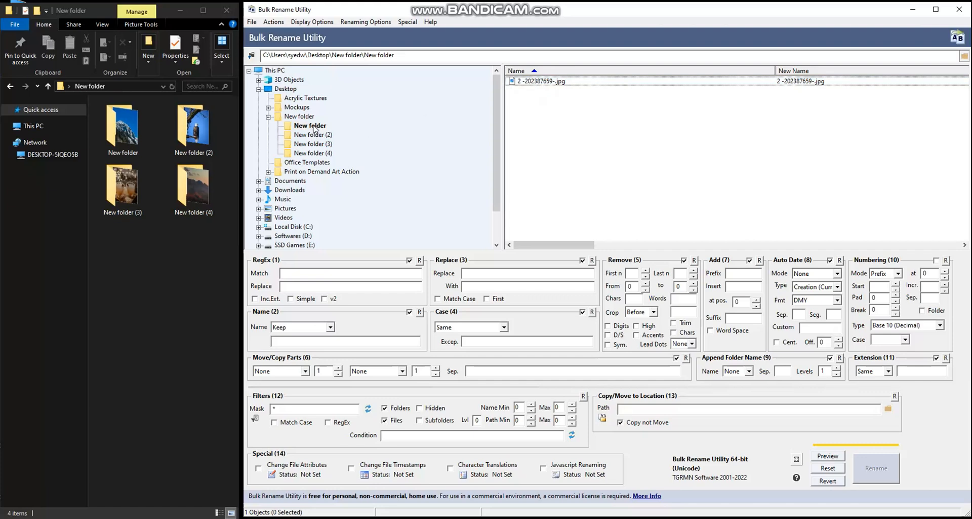
pyautogui.click(316, 127)
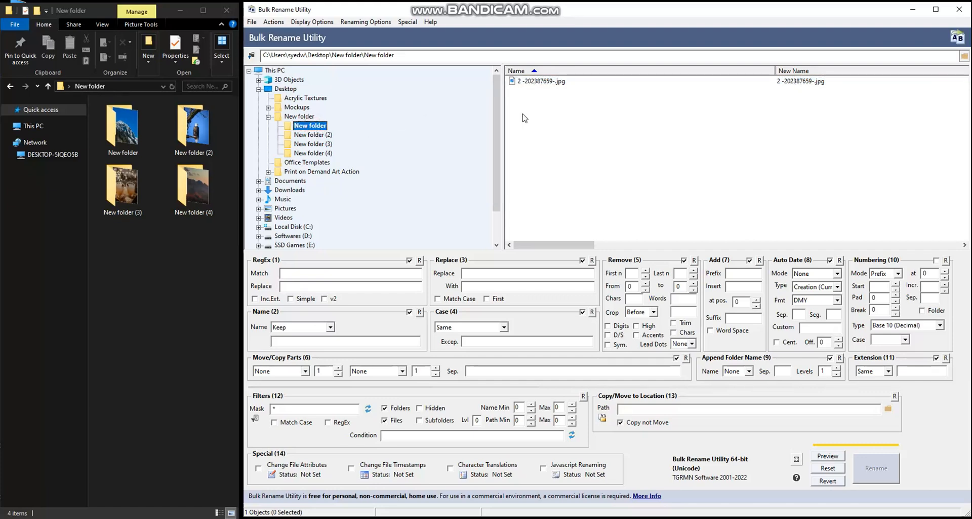
pyautogui.click(540, 82)
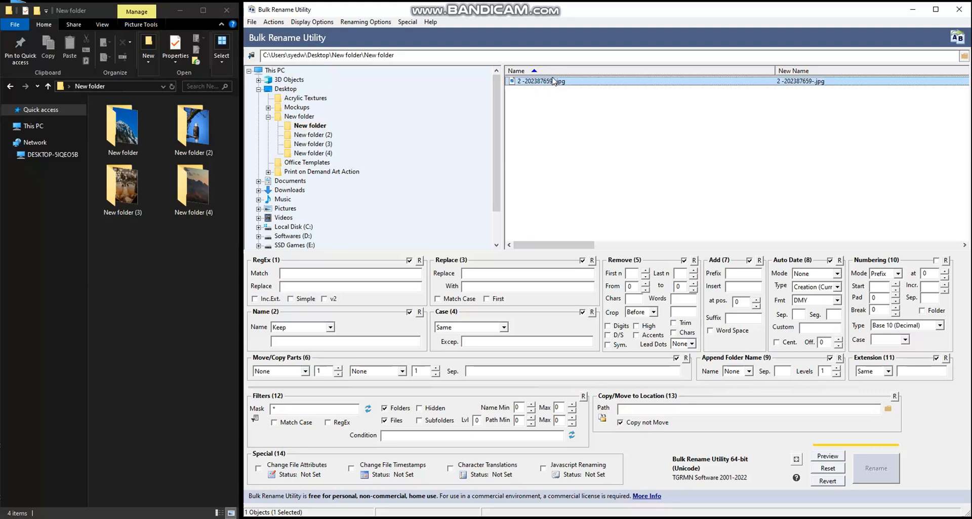
# Show New folder (2), New folder (3) and New folder (4) in turn and select the image in each
pyautogui.click(315, 134)
pyautogui.click(570, 83)
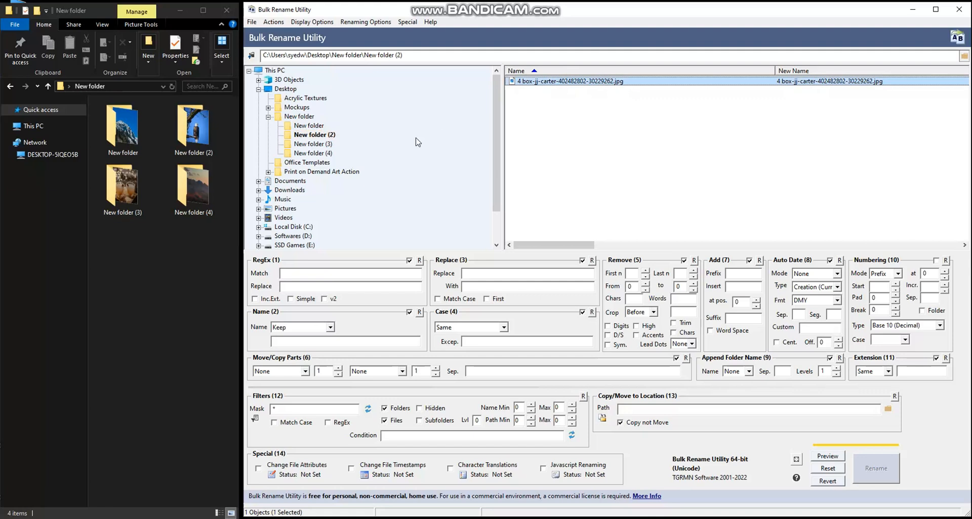
pyautogui.click(318, 144)
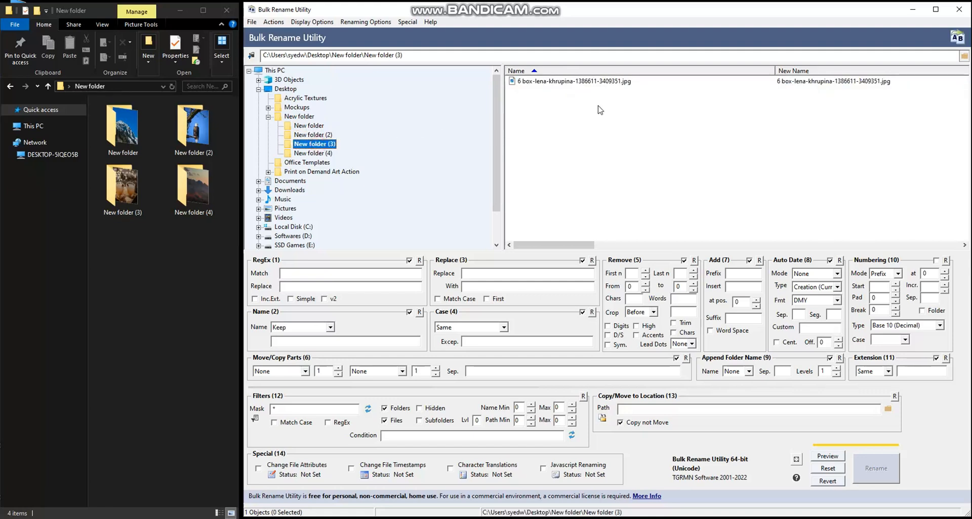
pyautogui.click(567, 86)
pyautogui.click(314, 153)
pyautogui.click(571, 87)
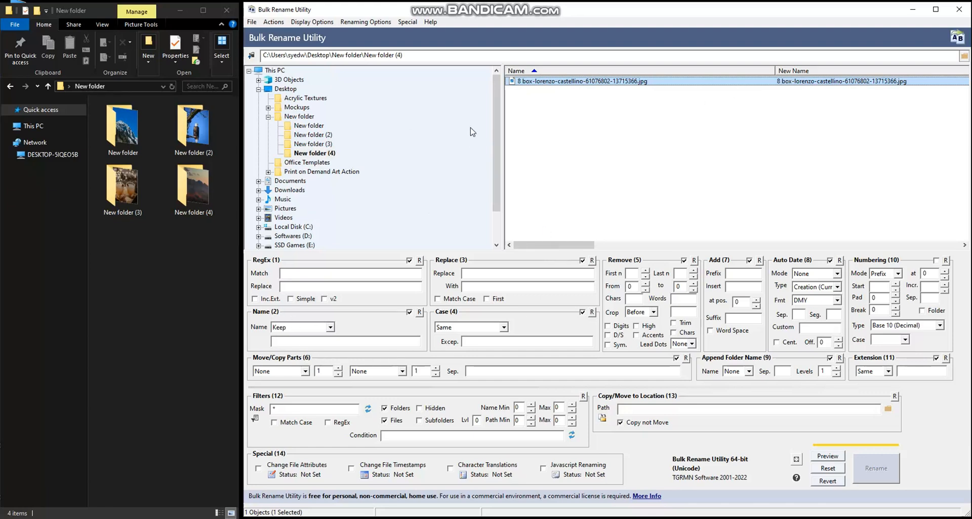
# With the image in New folder (4) selected, set the Name rule to Remove and Append Folder Name to Prefix
pyautogui.click(542, 94)
pyautogui.click(551, 83)
pyautogui.click(301, 329)
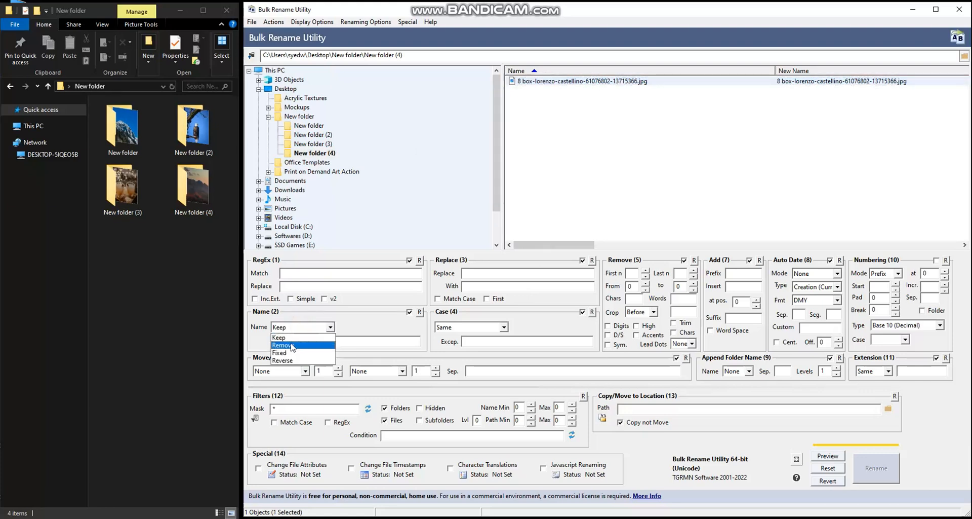
pyautogui.click(292, 346)
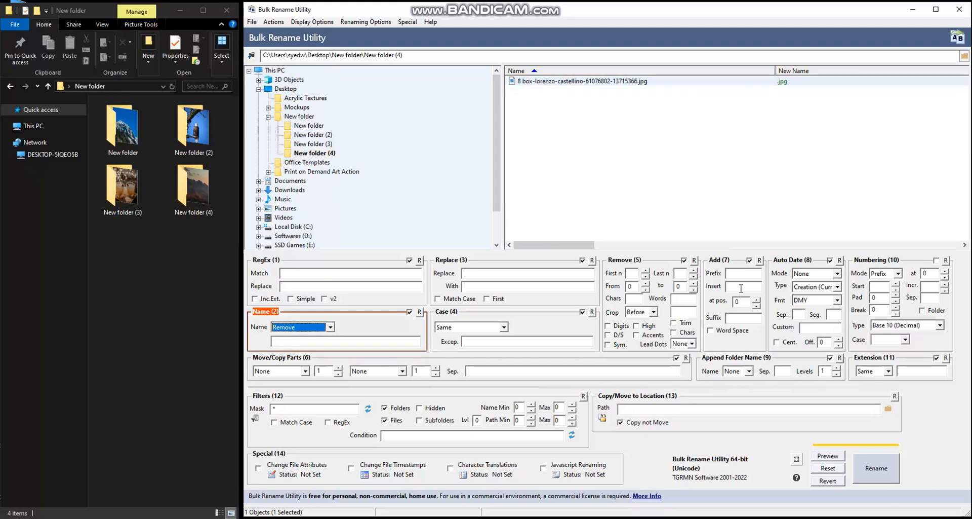
pyautogui.click(748, 371)
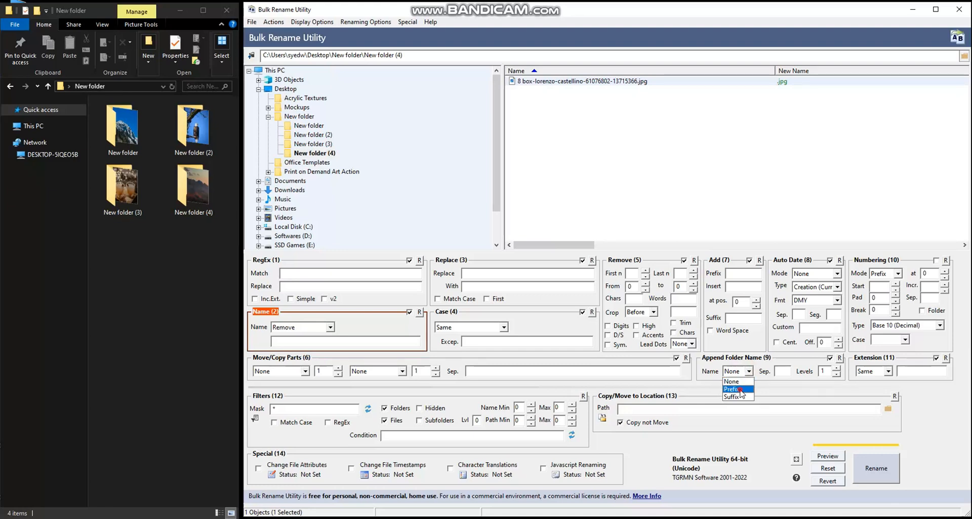
pyautogui.click(741, 390)
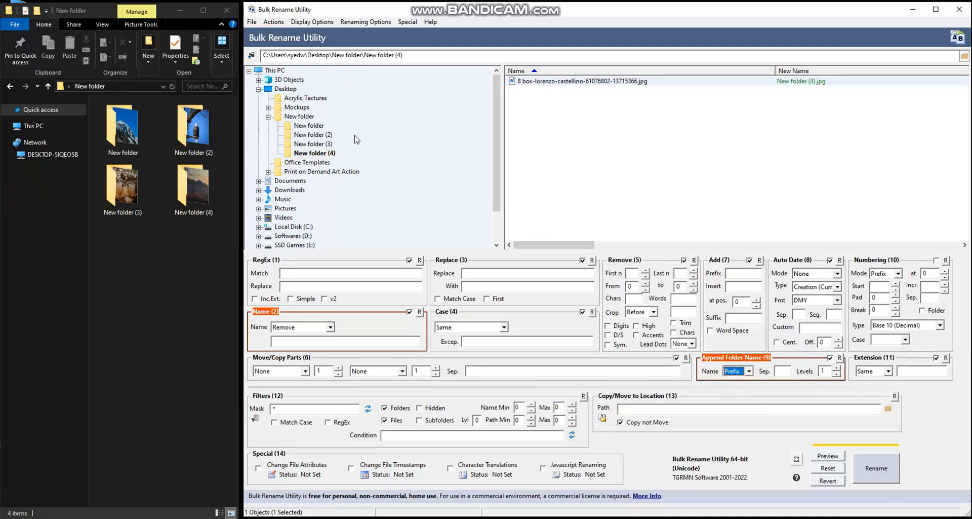
pyautogui.click(316, 127)
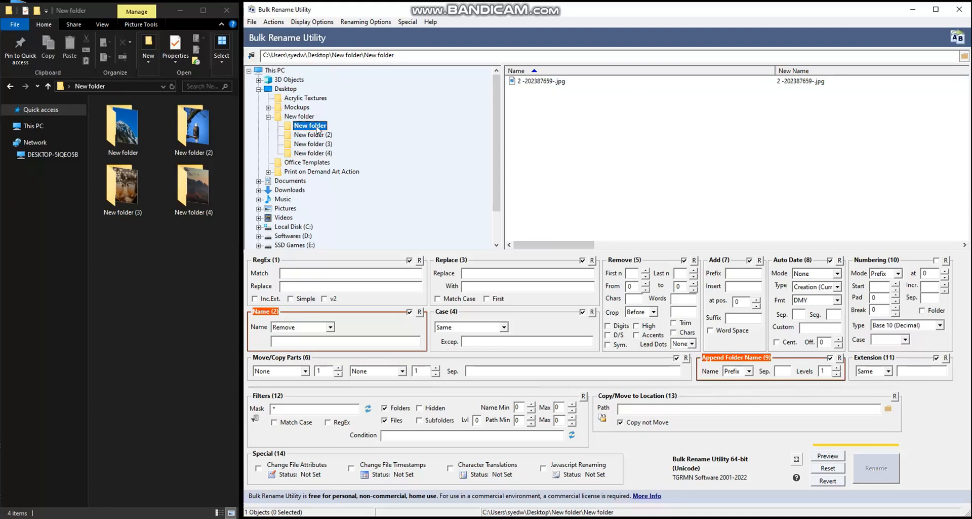
pyautogui.click(537, 83)
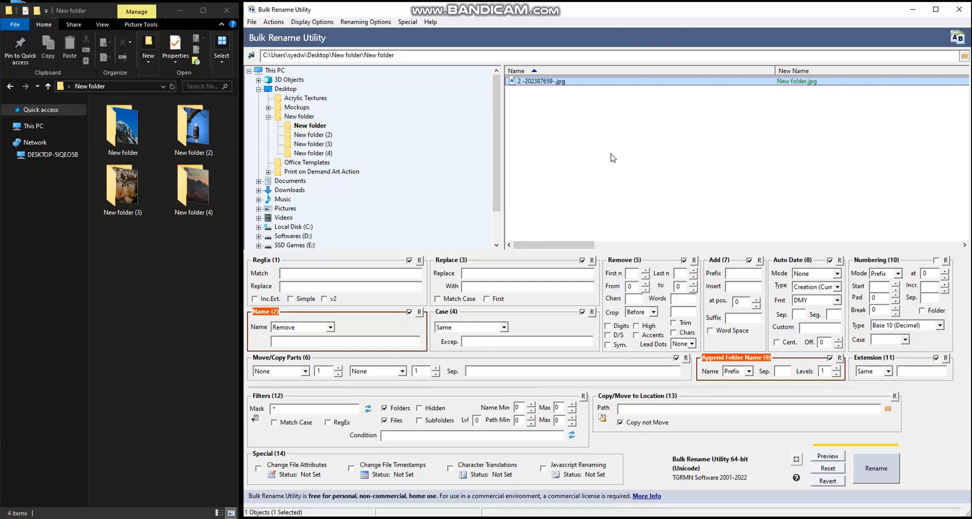
pyautogui.hotkey('ctrl', 'r')
pyautogui.doubleClick(129, 144)
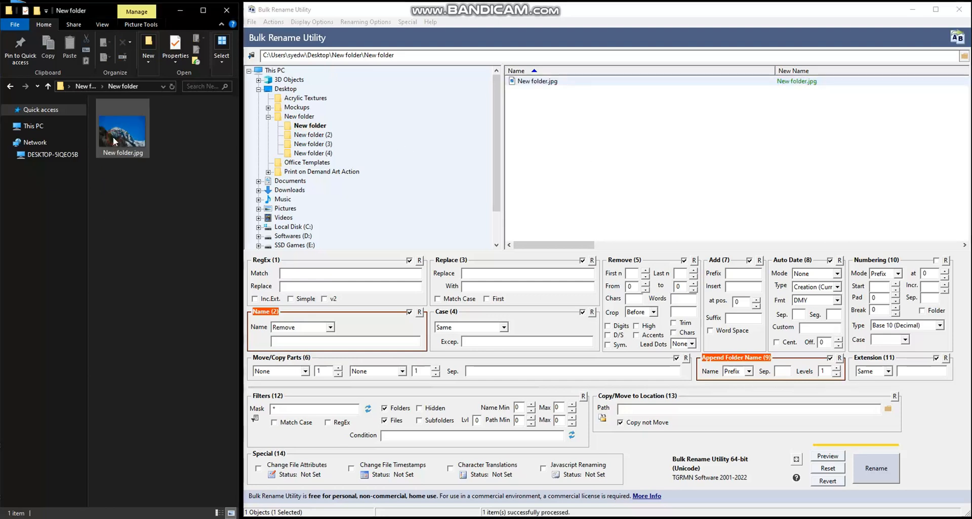
# Return File Explorer to the parent New folder, then switch to Bulk Rename Utility and select the image in New folder (2)
pyautogui.click(120, 152)
pyautogui.click(86, 86)
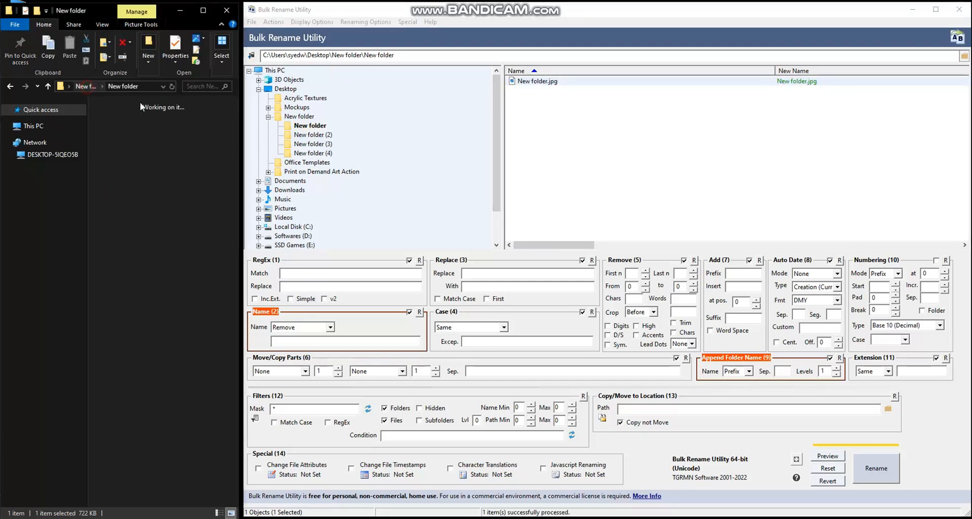
pyautogui.click(314, 135)
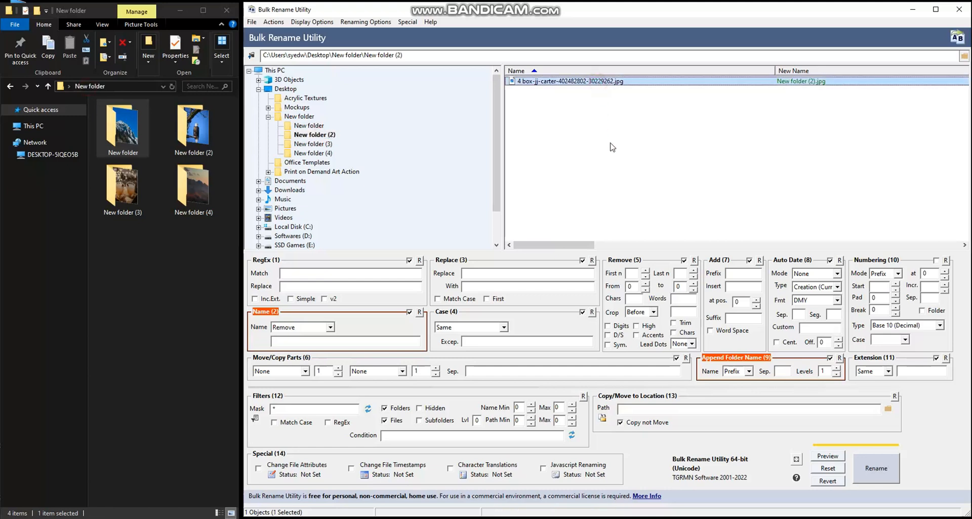
# Rename the image in New folder (3) and the image in New folder (4) after their folders using the current rules
pyautogui.click(308, 145)
pyautogui.click(579, 83)
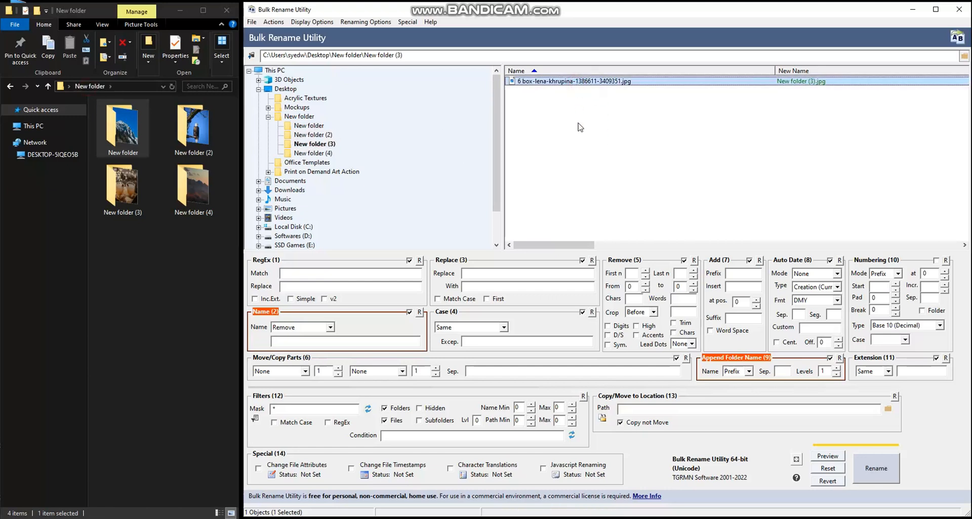
pyautogui.hotkey('ctrl', 'r')
pyautogui.click(313, 153)
pyautogui.click(568, 82)
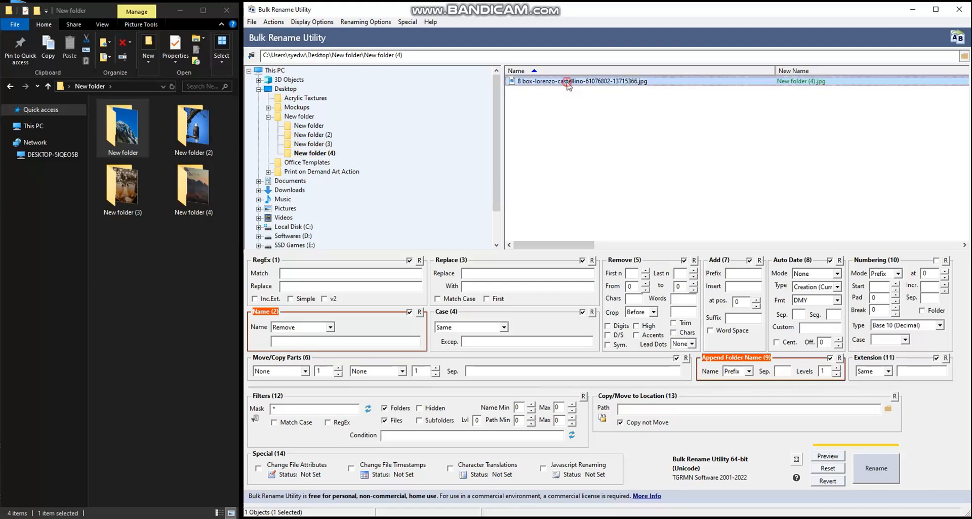
pyautogui.hotkey('ctrl', 'r')
pyautogui.click(577, 141)
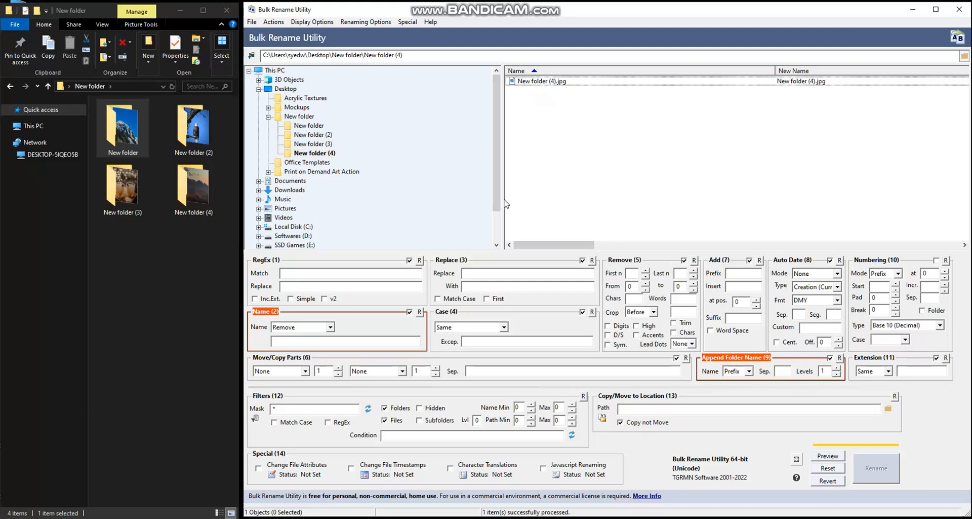
pyautogui.moveTo(540, 246); pyautogui.dragTo(501, 132)
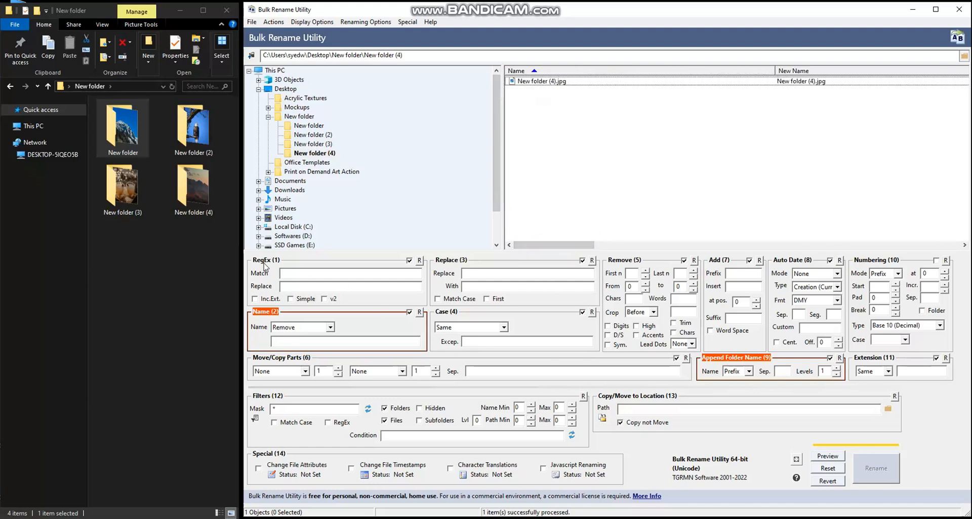